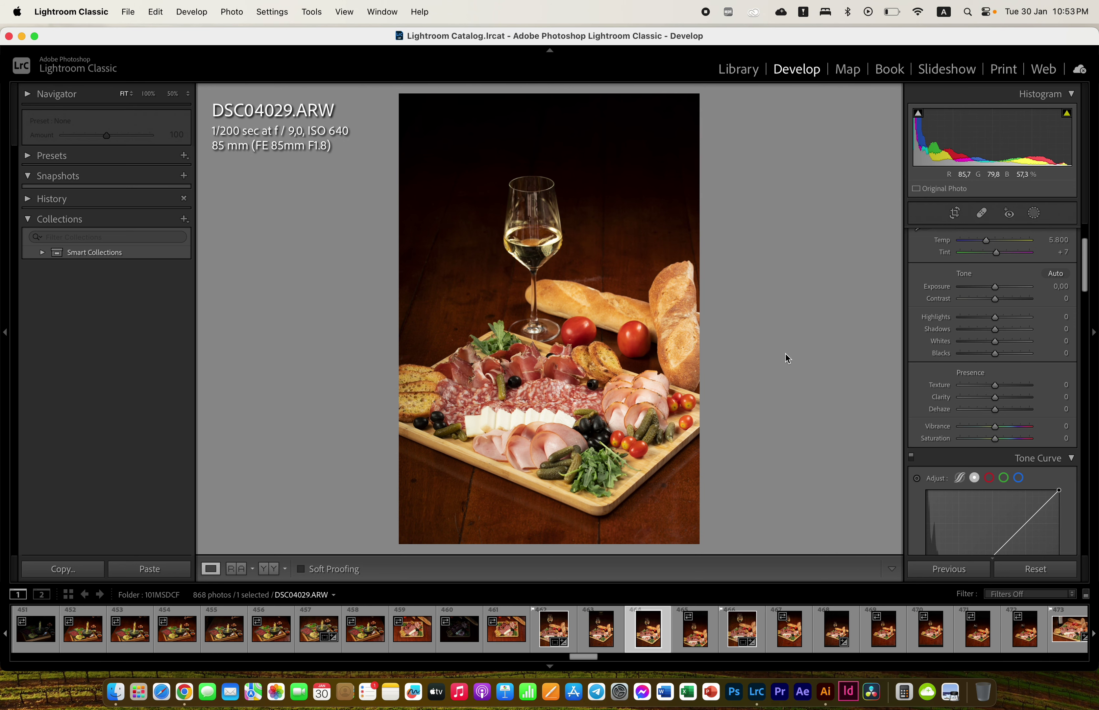
Crop the photo to 4 x 5 / 8 x 10, shifting and tightening the frame around the board.
left_click(954, 219)
left_click(1036, 258)
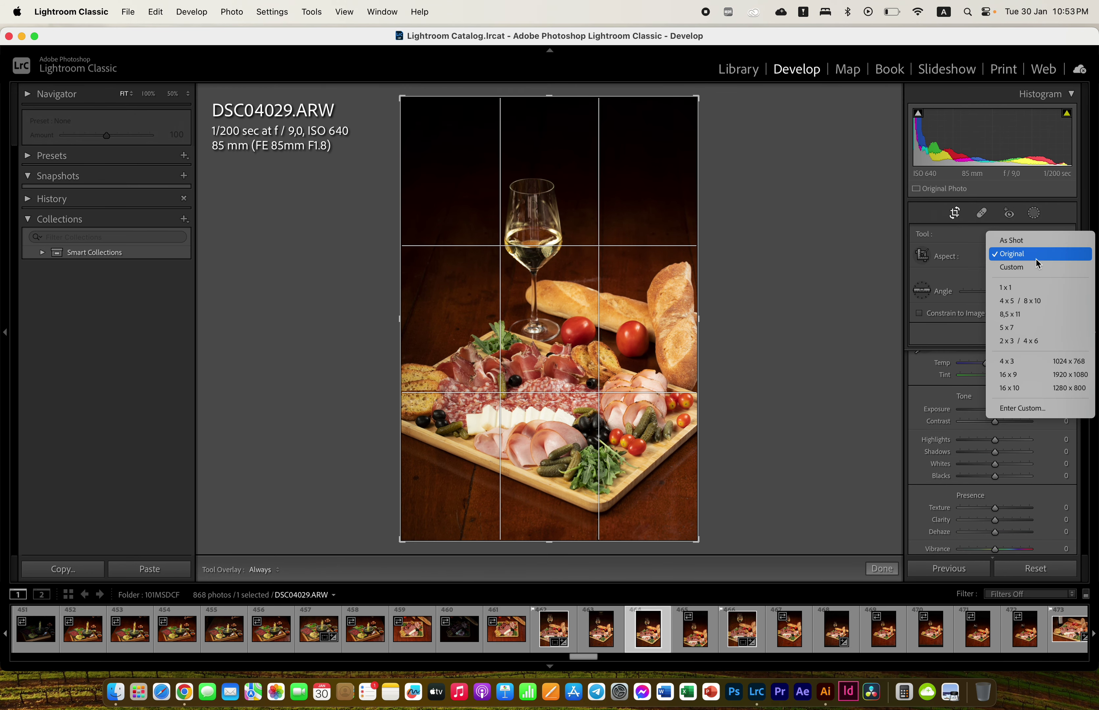
left_click(1022, 303)
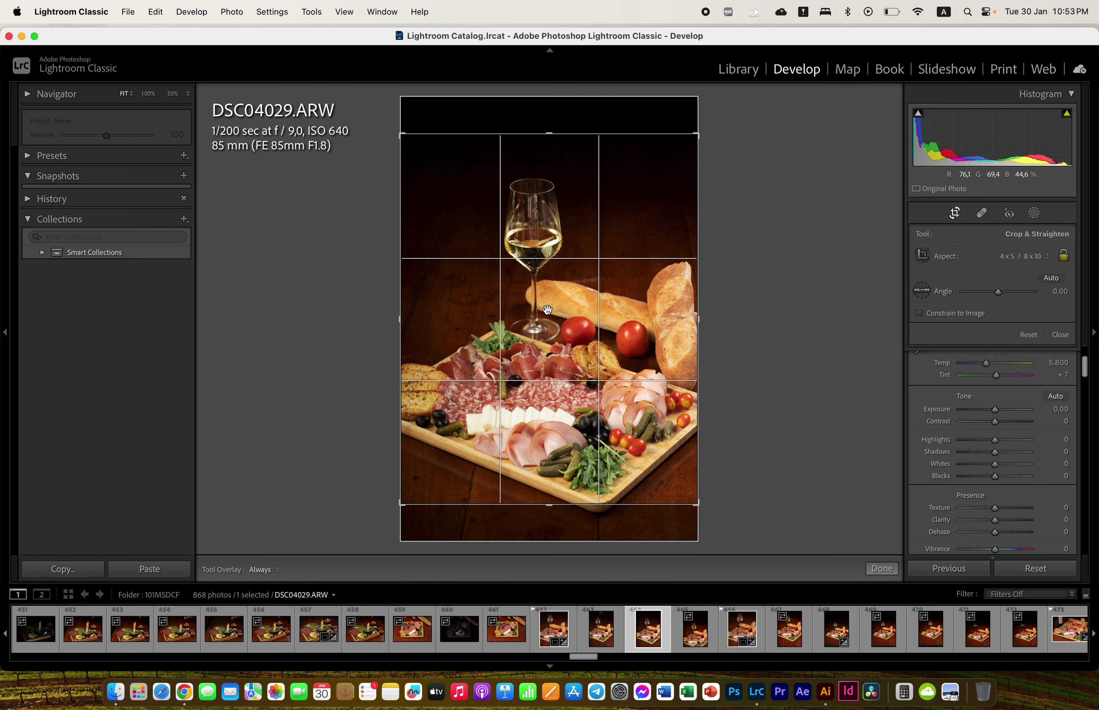
left_click_drag(562, 321, 562, 299)
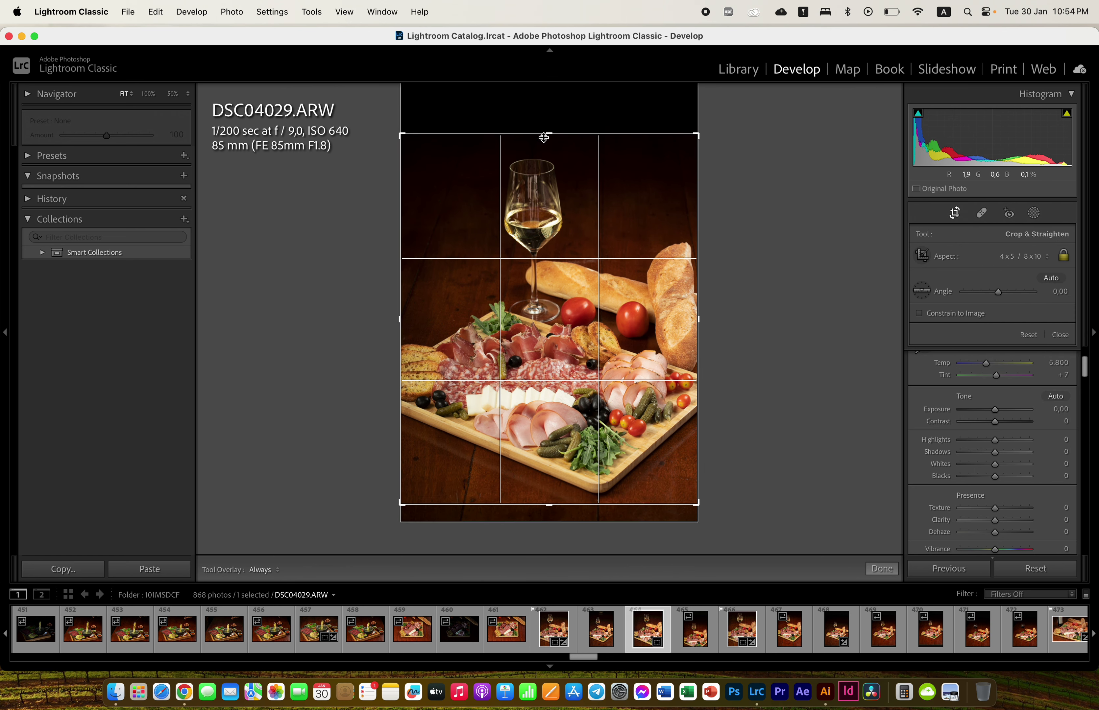
left_click_drag(546, 136, 547, 143)
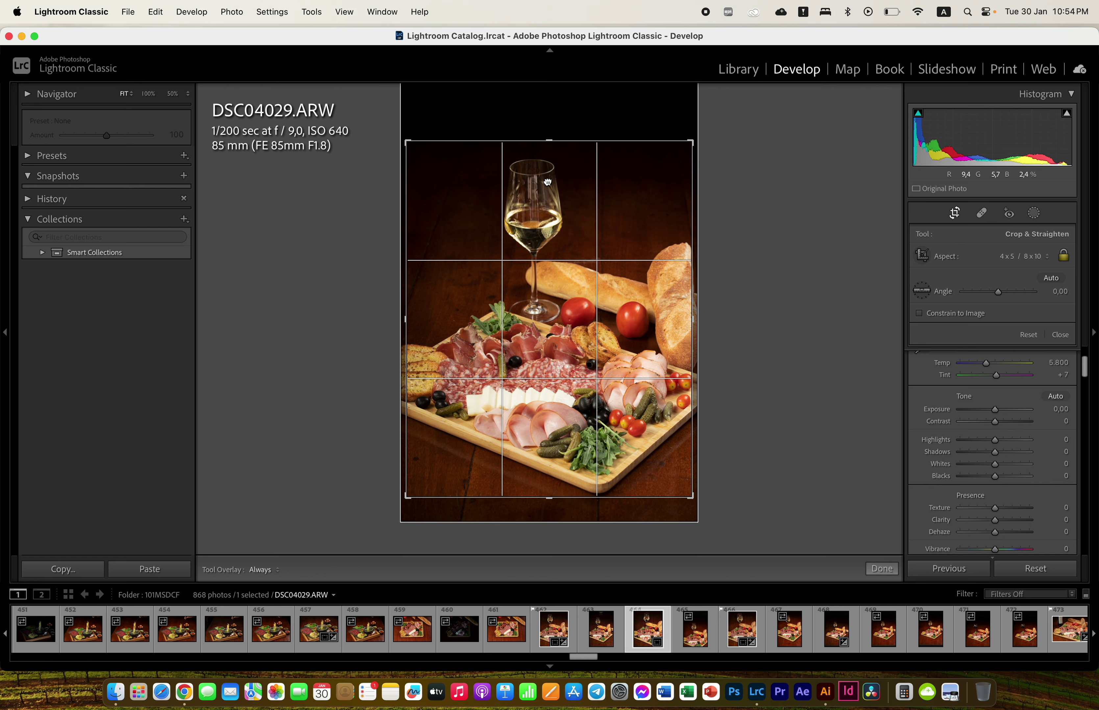
key("Return")
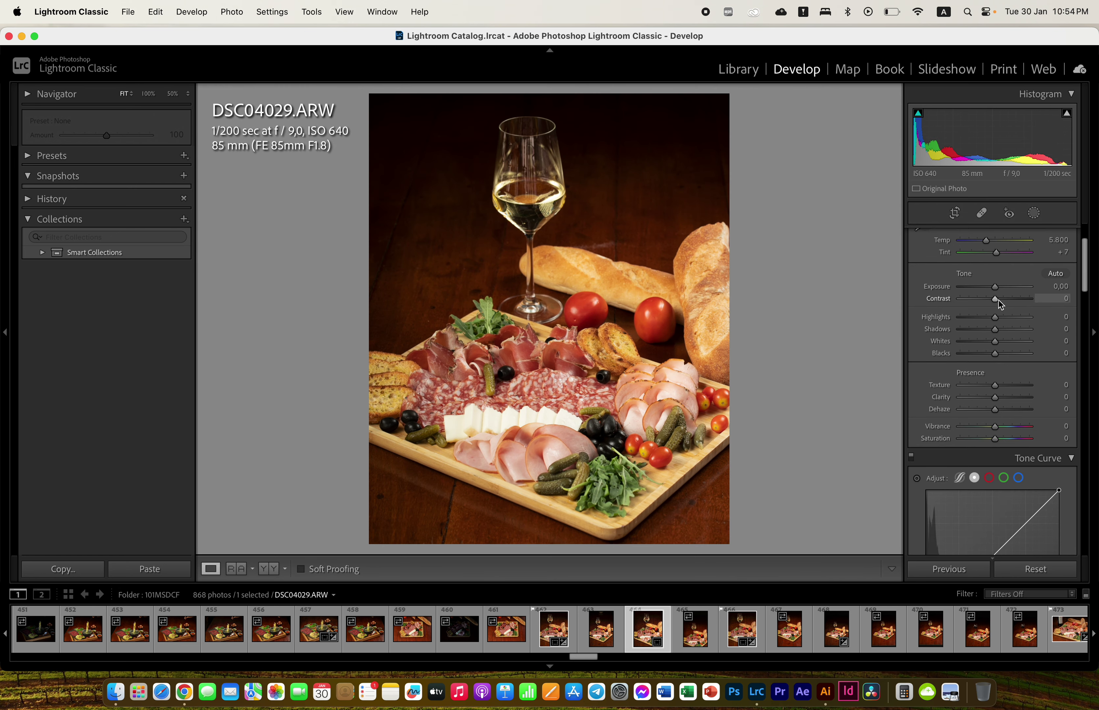
Raise Contrast to +21 while viewing the board zoomed in at 66.7%.
left_click_drag(998, 300, 1003, 301)
left_click(552, 424)
key("super+equal")
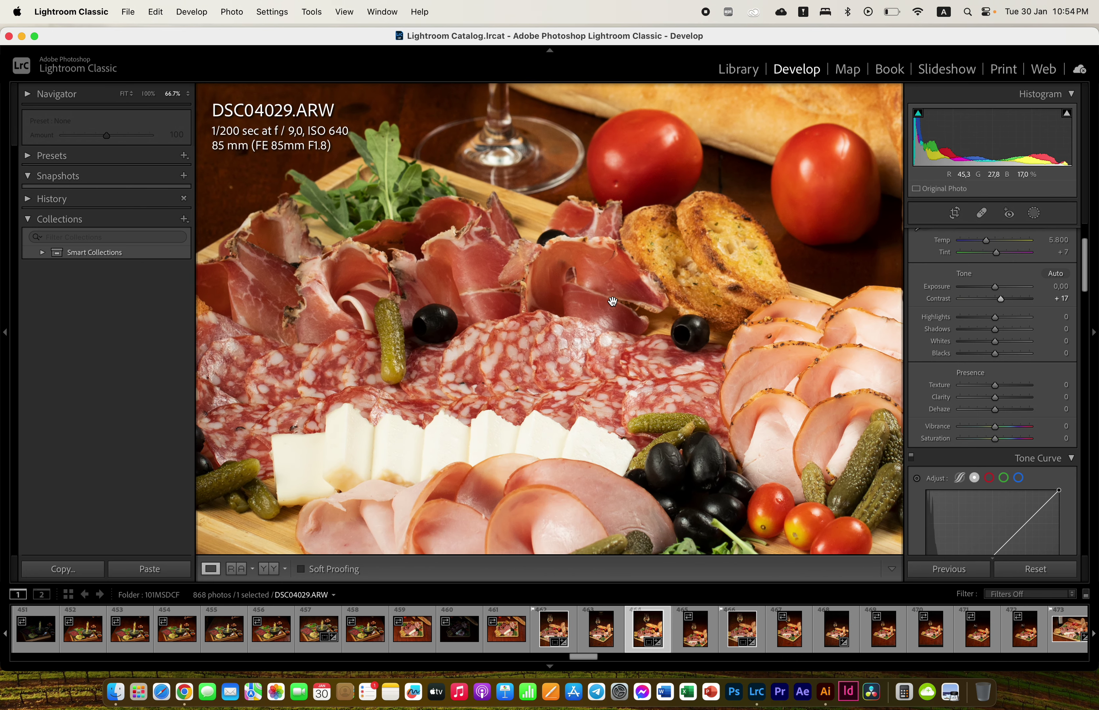
mouse_move(612, 301)
left_mouse_down()
mouse_move(614, 264)
mouse_move(614, 300)
left_mouse_up()
mouse_move(1004, 300)
left_mouse_down()
mouse_move(994, 304)
mouse_move(1005, 298)
left_mouse_up()
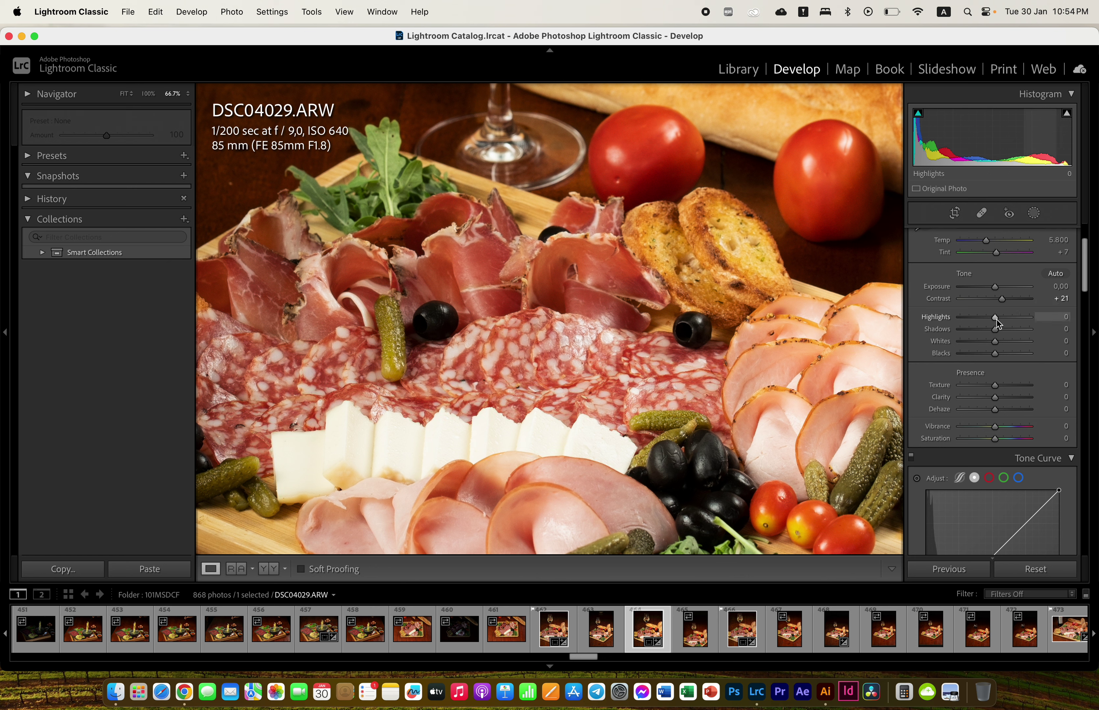
Set Highlights −47, Blacks +12, Texture +15, Clarity +15 and Dehaze +7.
mouse_move(997, 320)
left_mouse_down()
mouse_move(976, 319)
mouse_move(1010, 330)
left_mouse_up()
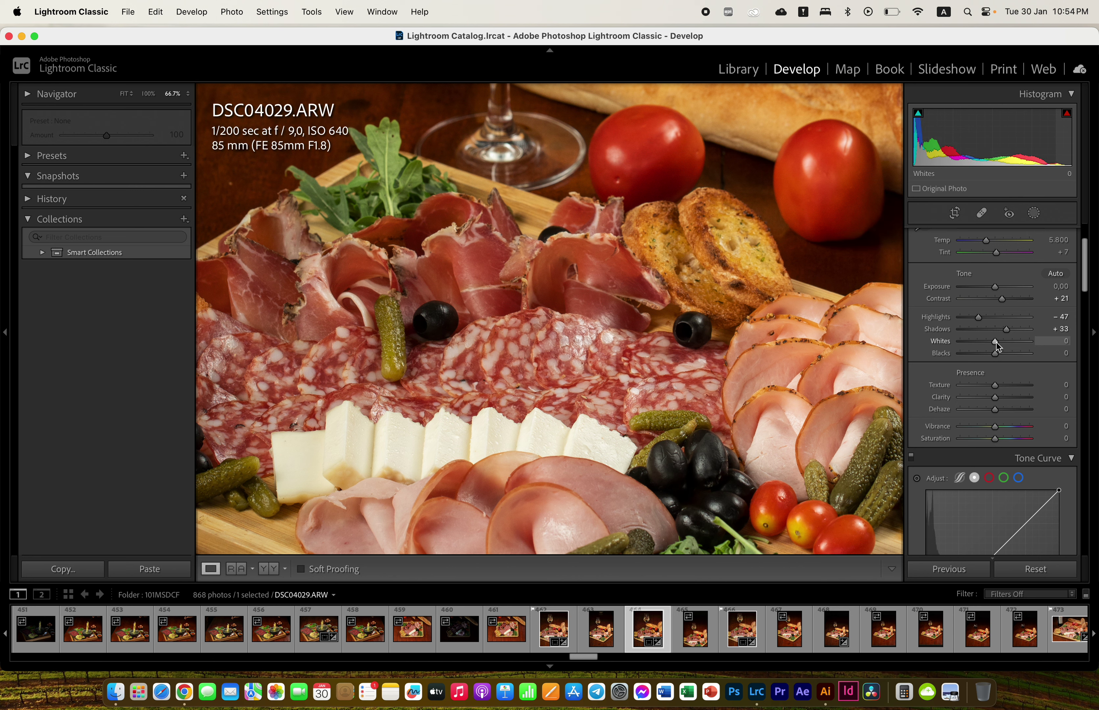
left_click_drag(995, 353, 1005, 386)
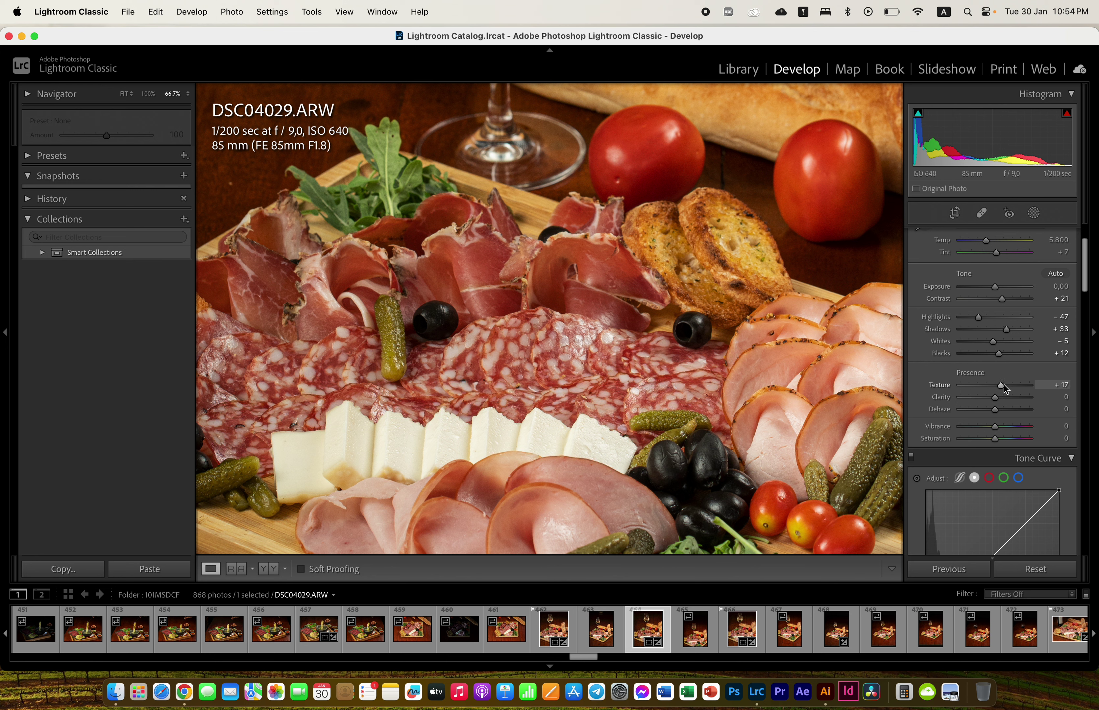
left_click_drag(1005, 384, 1002, 389)
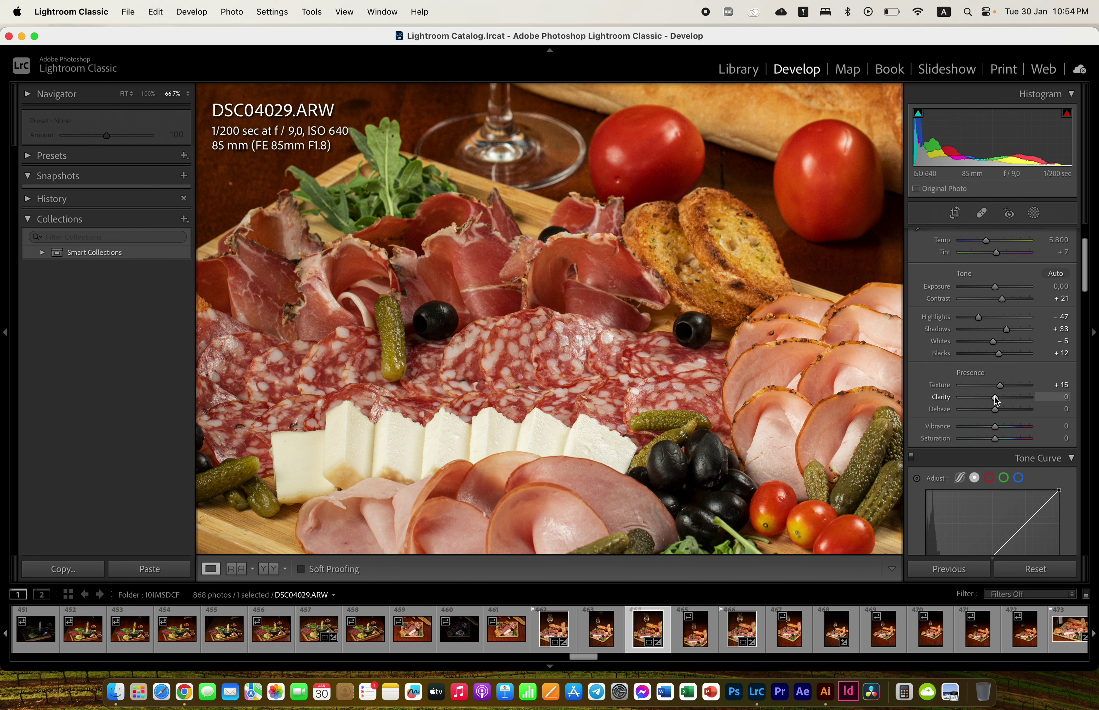
left_click_drag(995, 397, 997, 397)
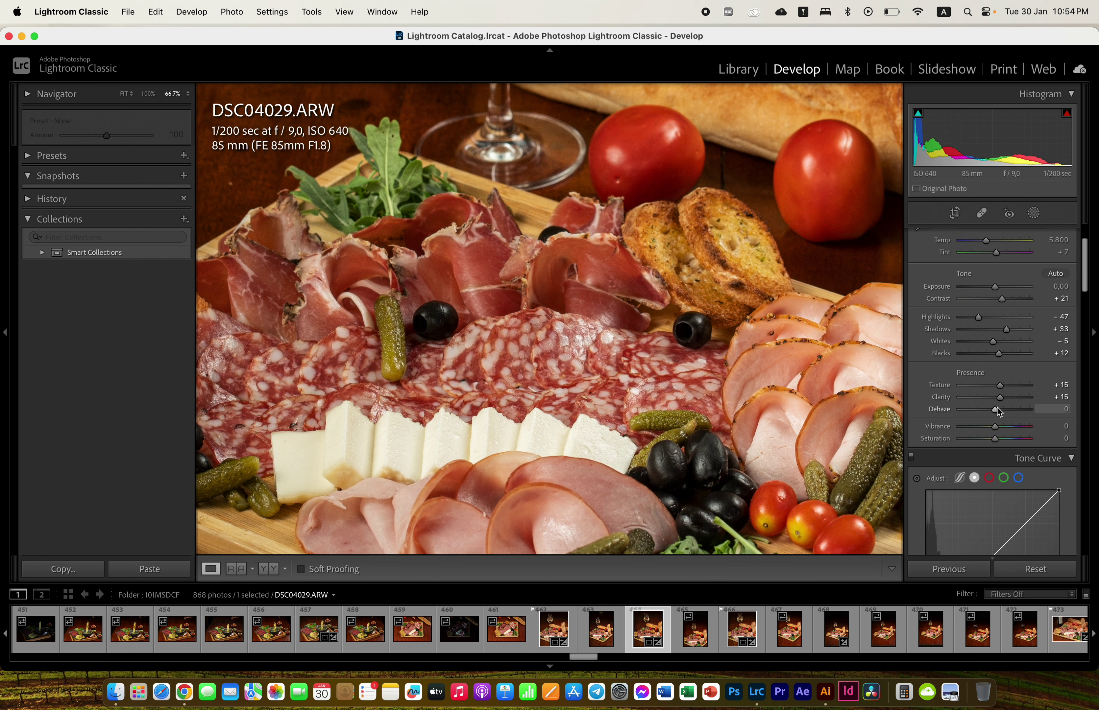
left_click_drag(997, 407, 1008, 426)
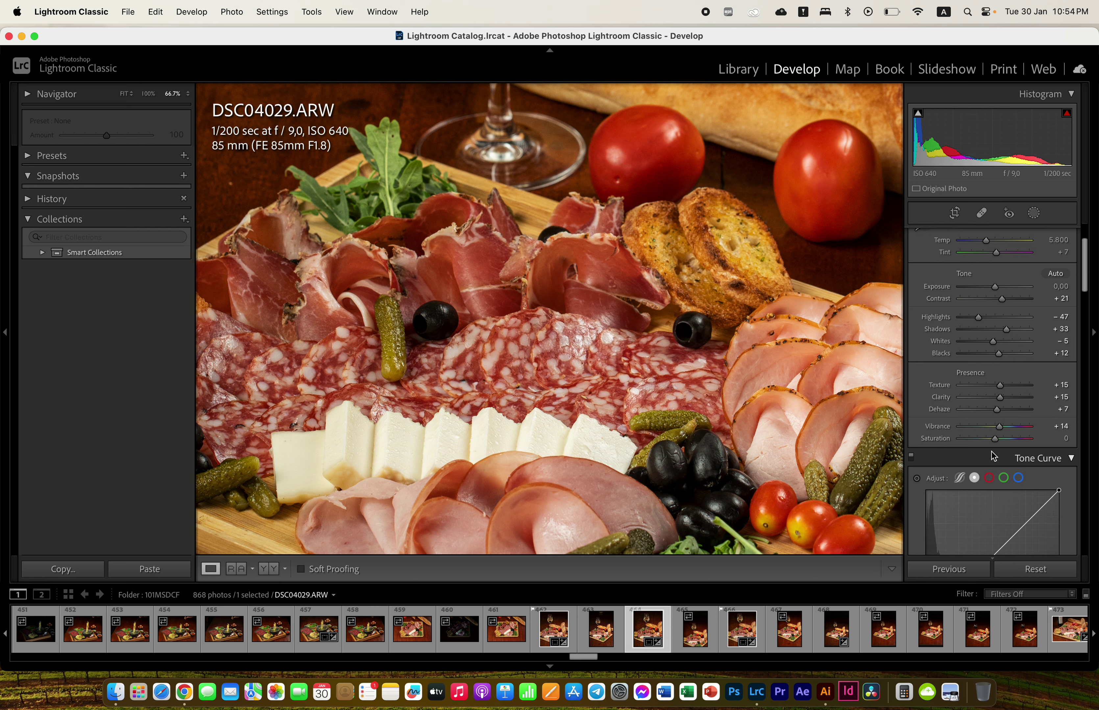
Add midtone, lower and upper-tone points to the point tone curve.
scroll(995, 439, "down", 5)
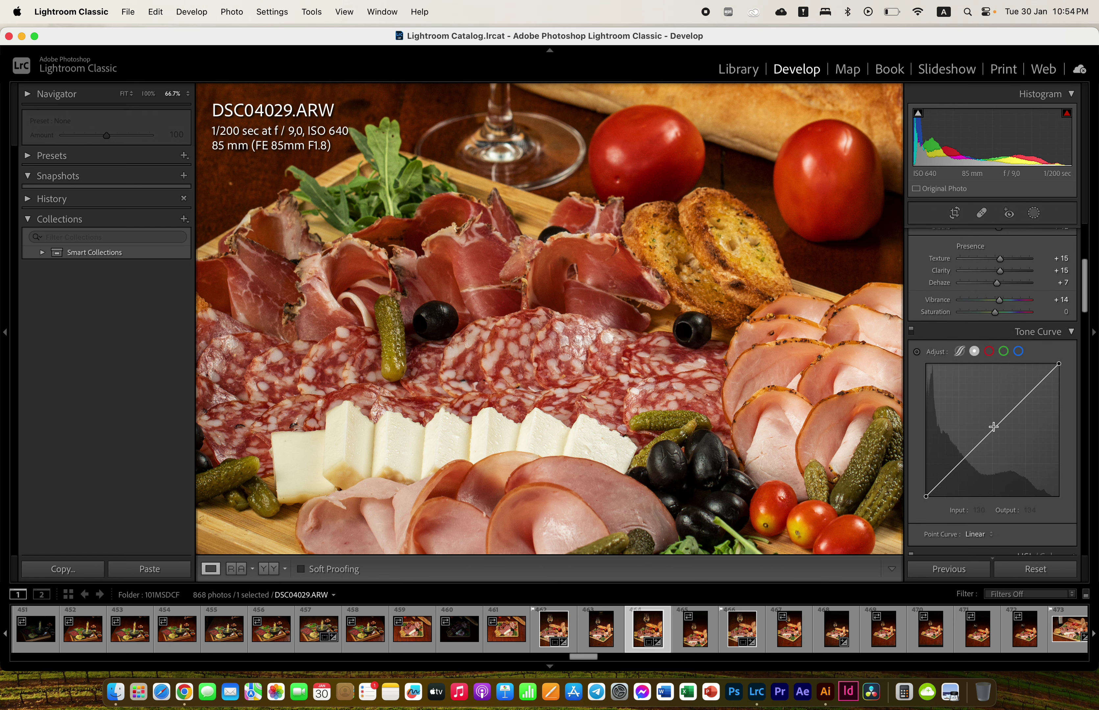
left_click(994, 429)
left_click(962, 460)
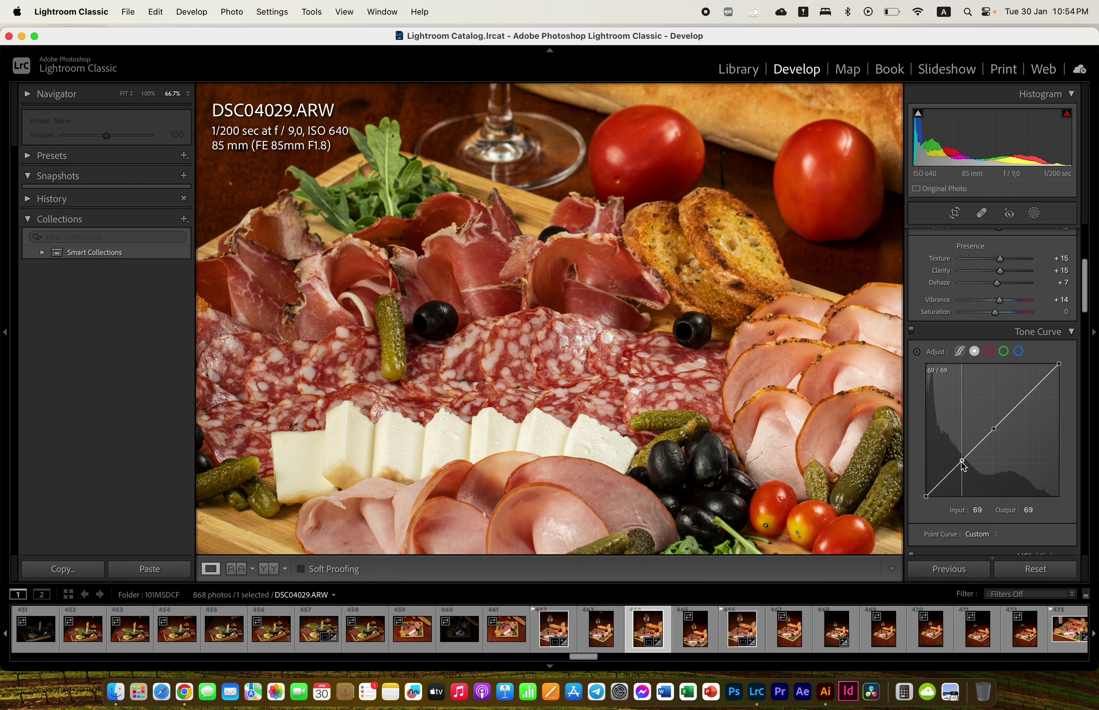
left_click(1027, 397)
Shape the curve points to lift the shadows (59 in, 65 out) and ease the upper tones.
left_click_drag(962, 461, 965, 466)
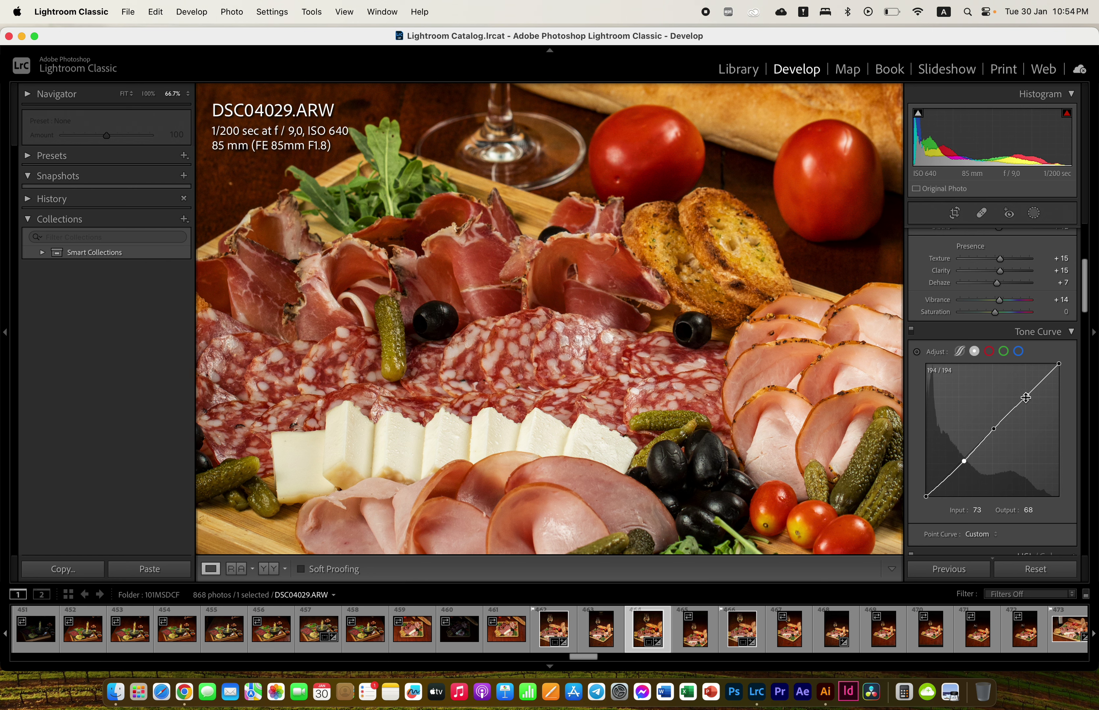
left_click_drag(1027, 396, 1030, 406)
left_click_drag(1030, 406, 1028, 403)
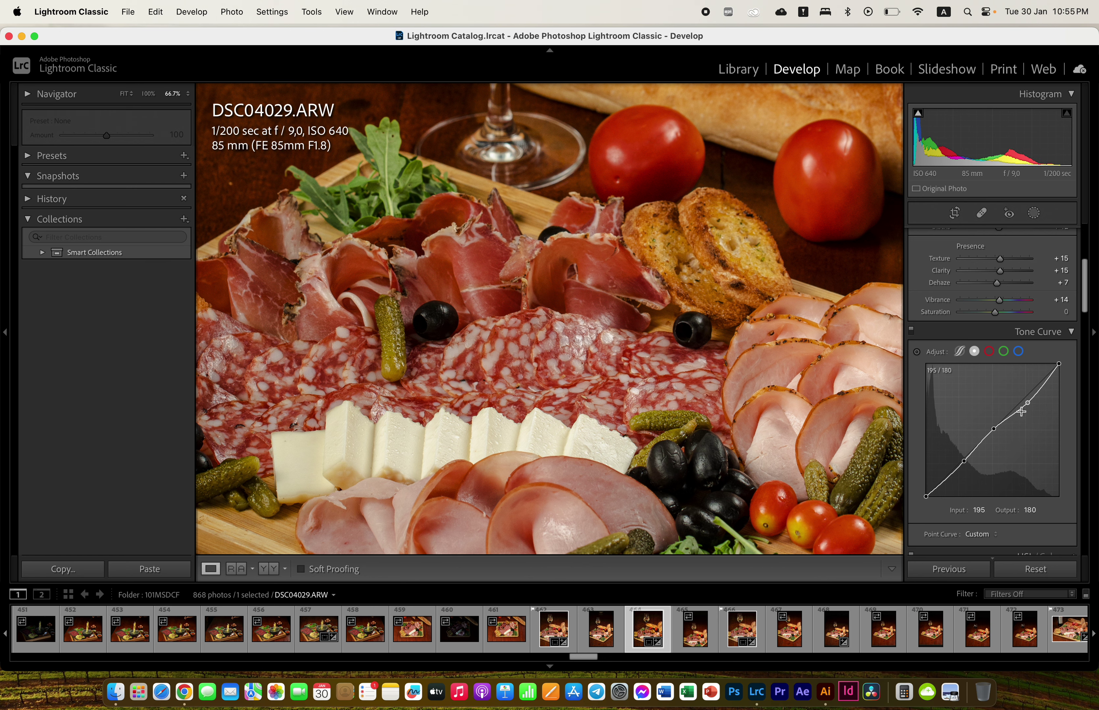
left_click(963, 462)
left_click_drag(962, 461, 956, 463)
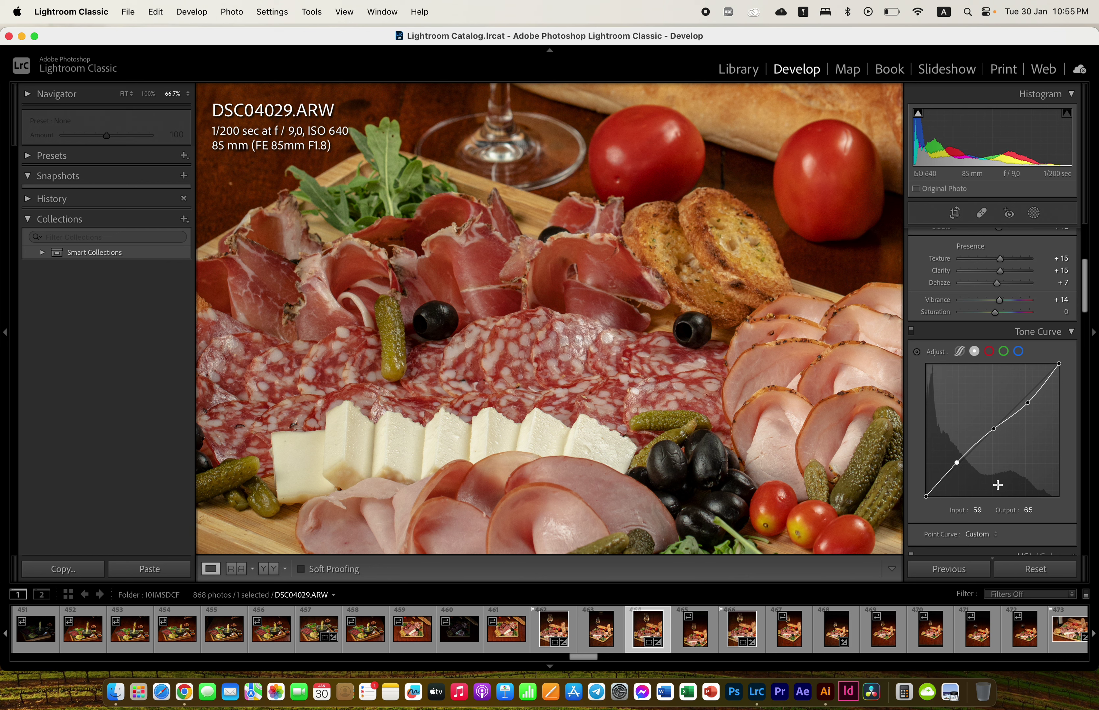
Set Noise Reduction Luminance to 4 in the Detail panel.
scroll(997, 484, "down", 10)
scroll(997, 485, "down", 3)
scroll(997, 485, "up", 3)
scroll(998, 485, "up", 3)
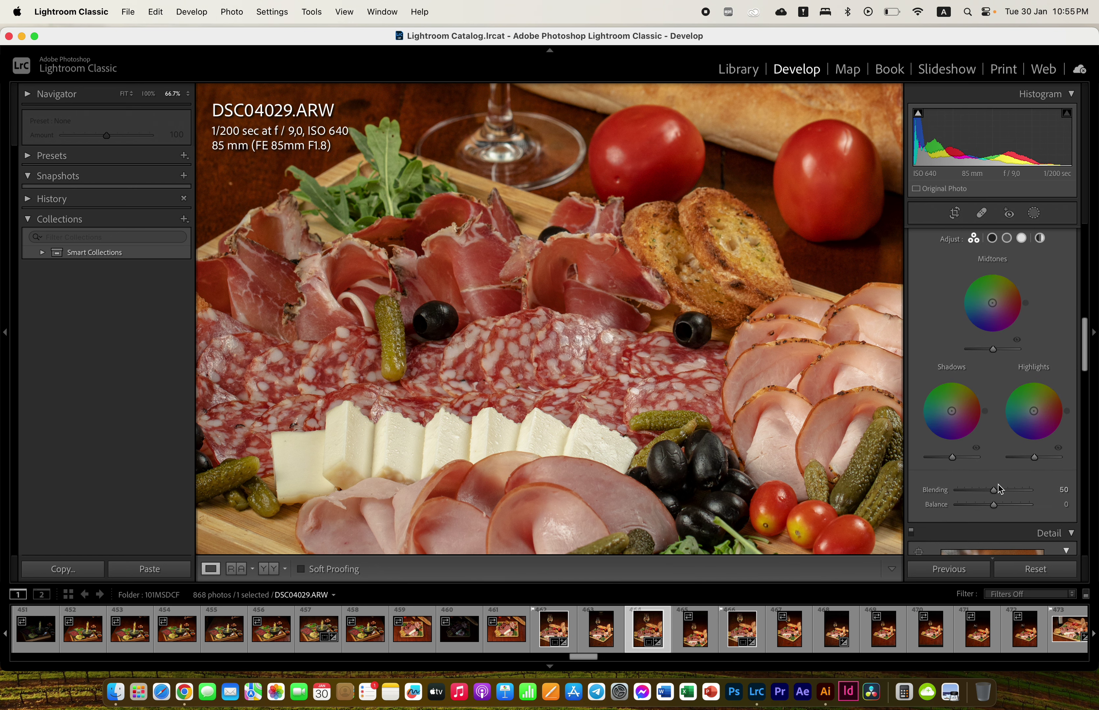
scroll(998, 486, "down", 3)
scroll(998, 485, "down", 3)
scroll(998, 485, "down", 3)
scroll(988, 461, "down", 1)
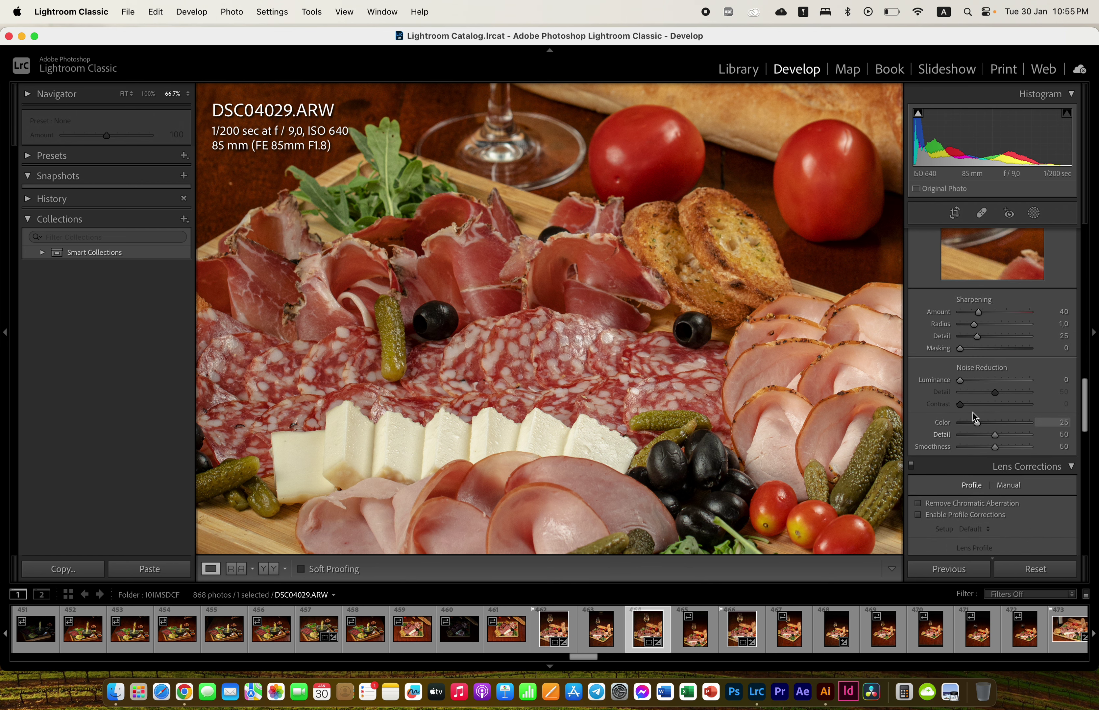
left_click(963, 382)
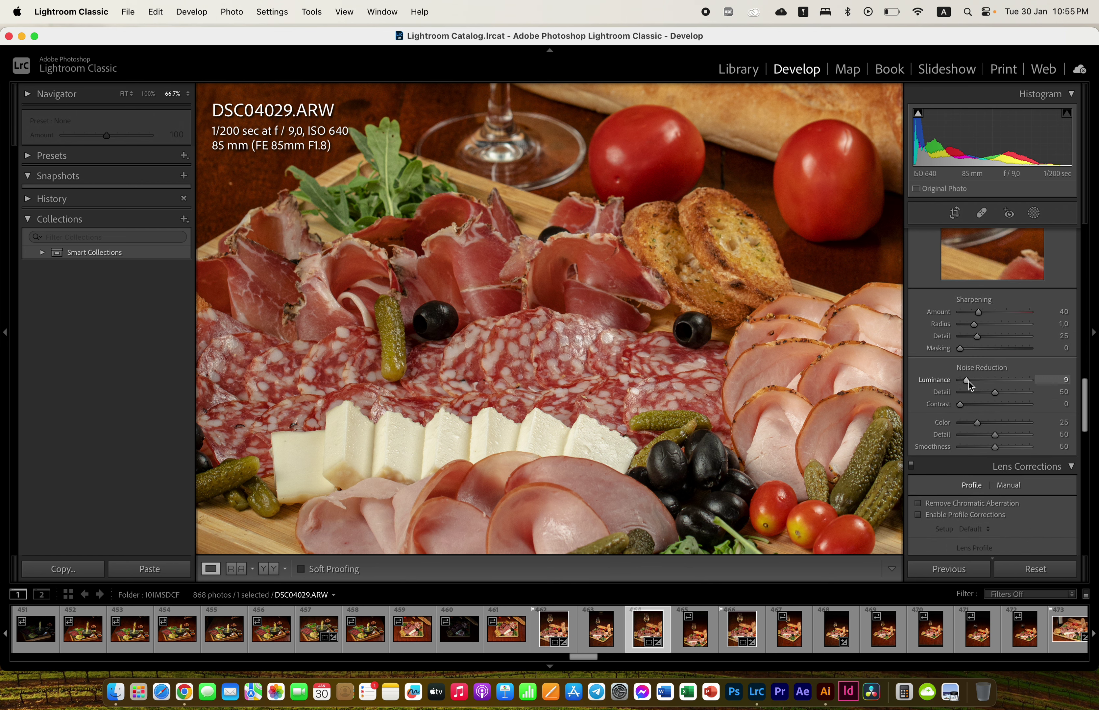
left_click_drag(969, 381, 962, 382)
Enable Remove Chromatic Aberration and Profile Corrections in Lens Corrections.
scroll(974, 399, "up", 3)
scroll(974, 399, "down", 2)
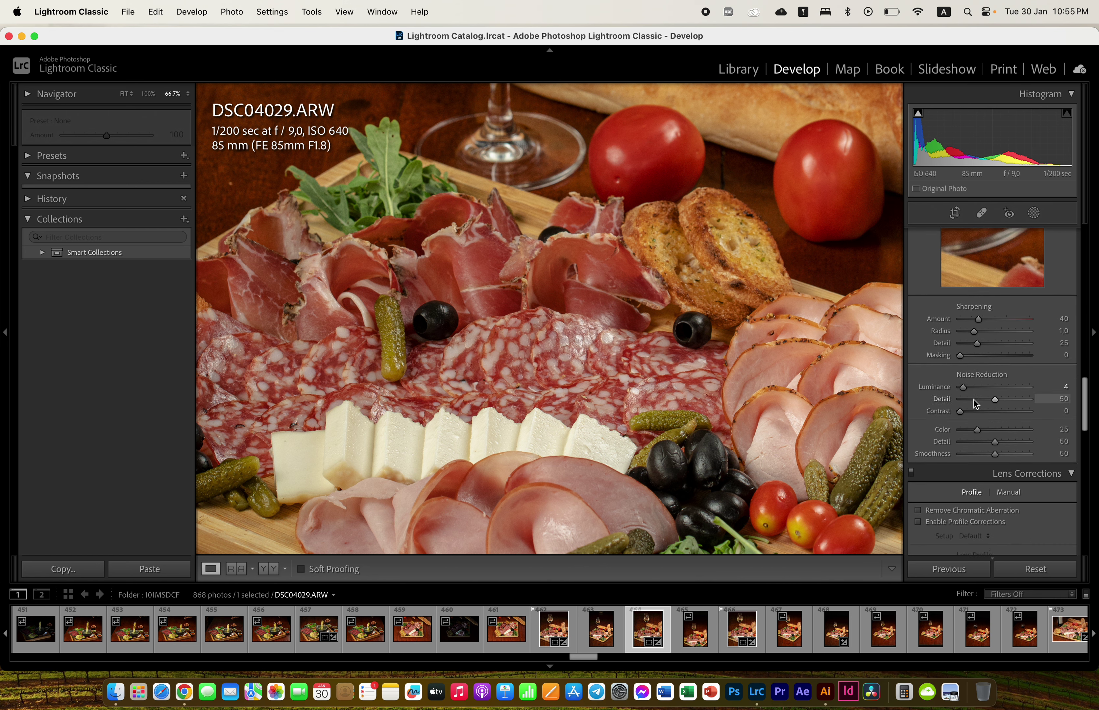
scroll(973, 399, "down", 3)
scroll(974, 399, "down", 3)
left_click(942, 379)
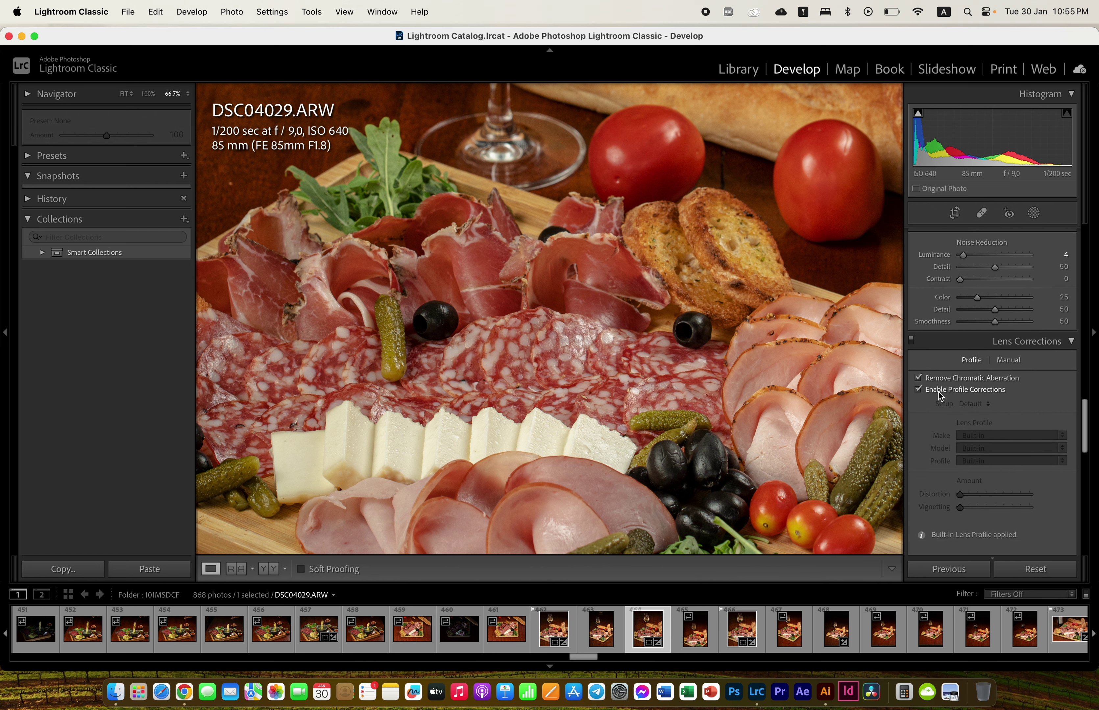
scroll(975, 446, "down", 5)
scroll(975, 446, "down", 1)
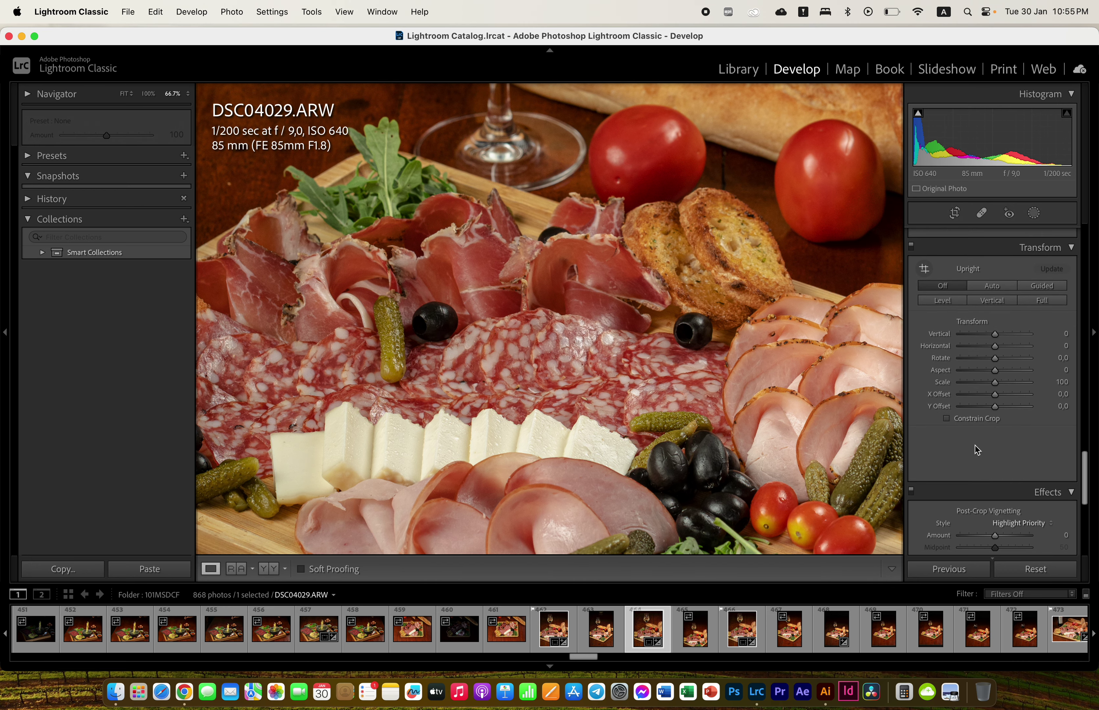
left_click(687, 395)
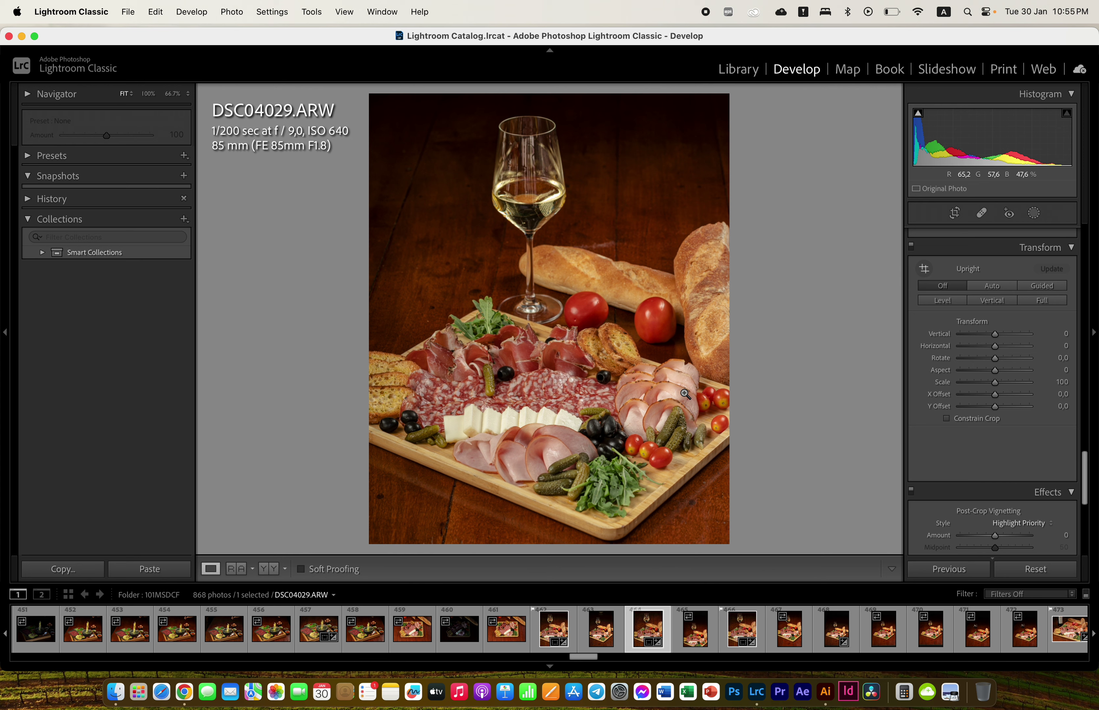
left_click_drag(995, 333, 996, 348)
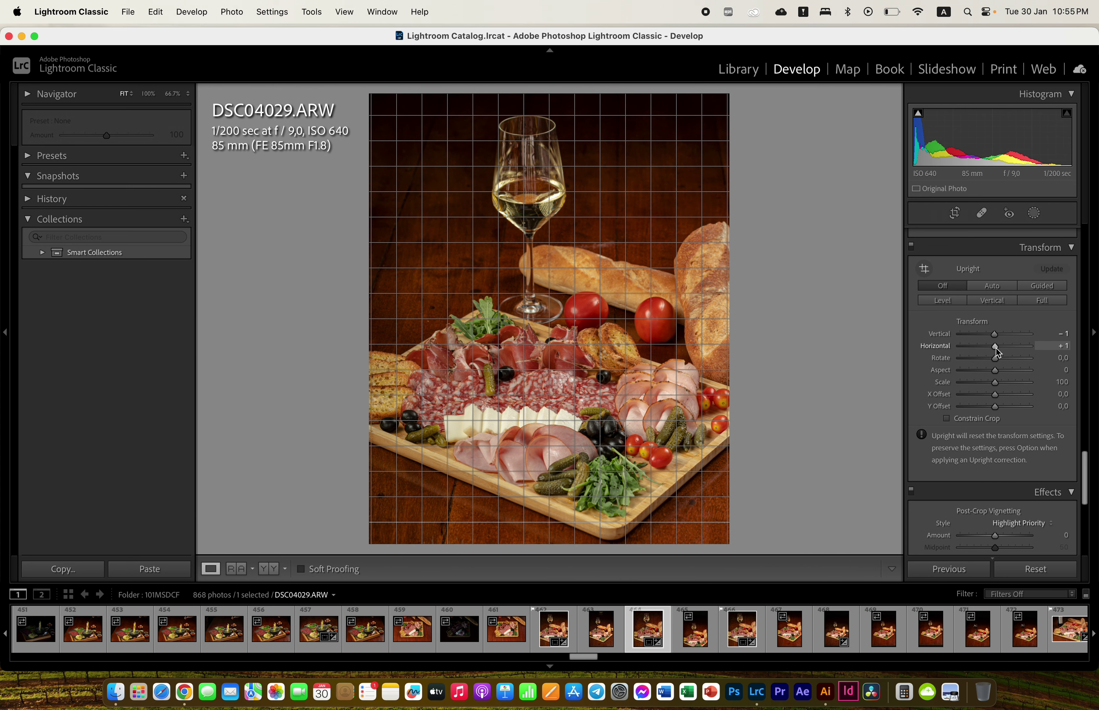
scroll(992, 467, "down", 5)
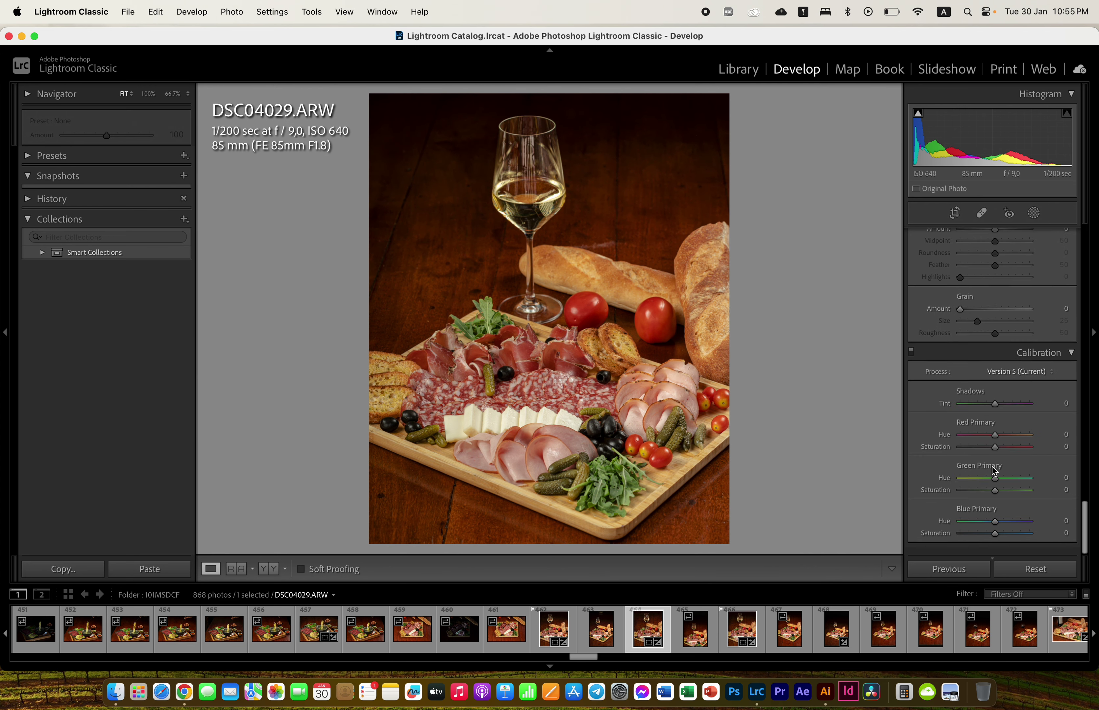
scroll(992, 467, "up", 1)
scroll(992, 467, "up", 8)
scroll(994, 471, "up", 3)
scroll(993, 471, "up", 3)
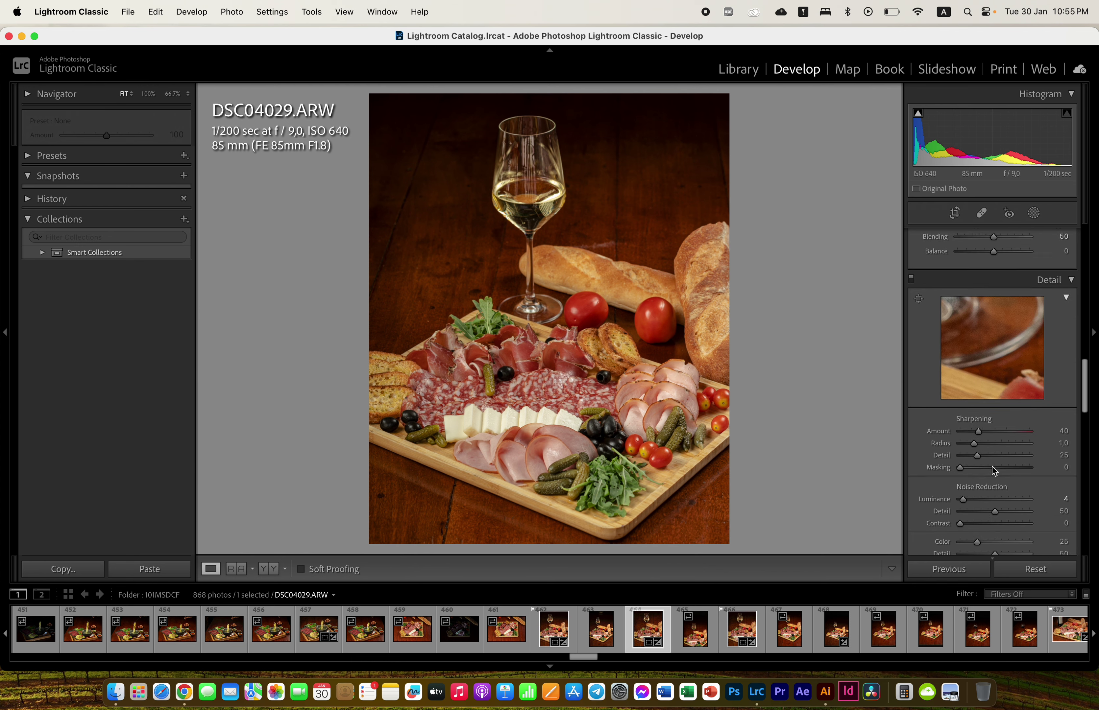
scroll(994, 471, "up", 3)
scroll(994, 471, "up", 3)
scroll(994, 471, "up", 3)
scroll(994, 471, "down", 3)
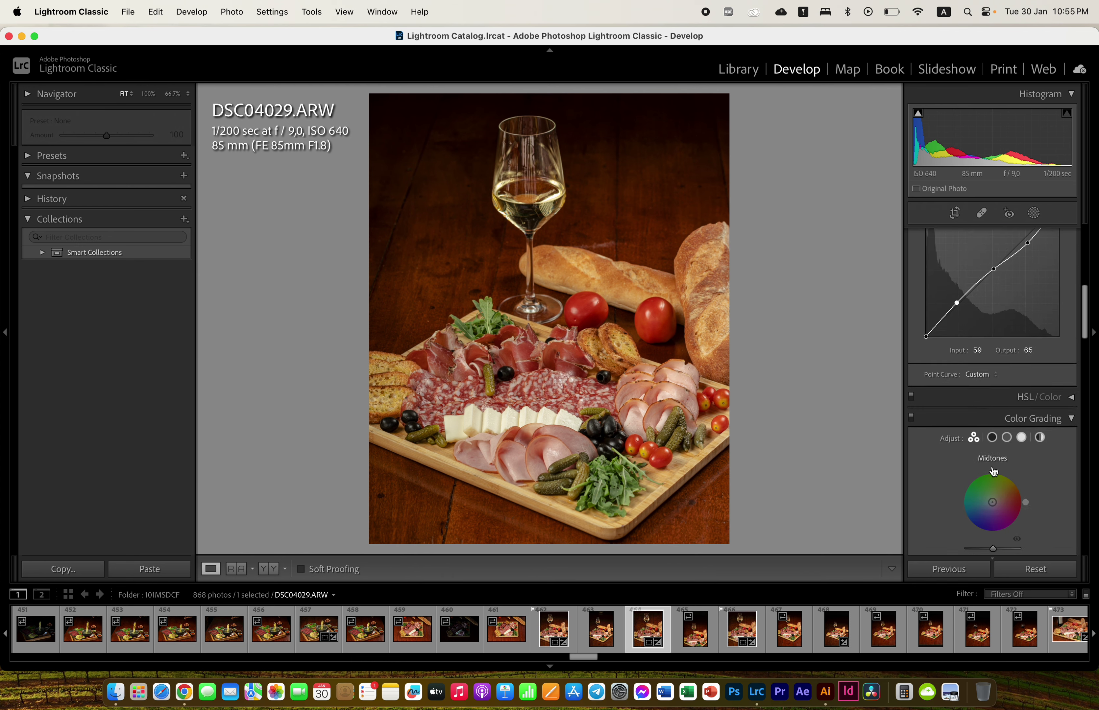
scroll(994, 471, "down", 6)
scroll(994, 472, "down", 2)
scroll(994, 471, "down", 6)
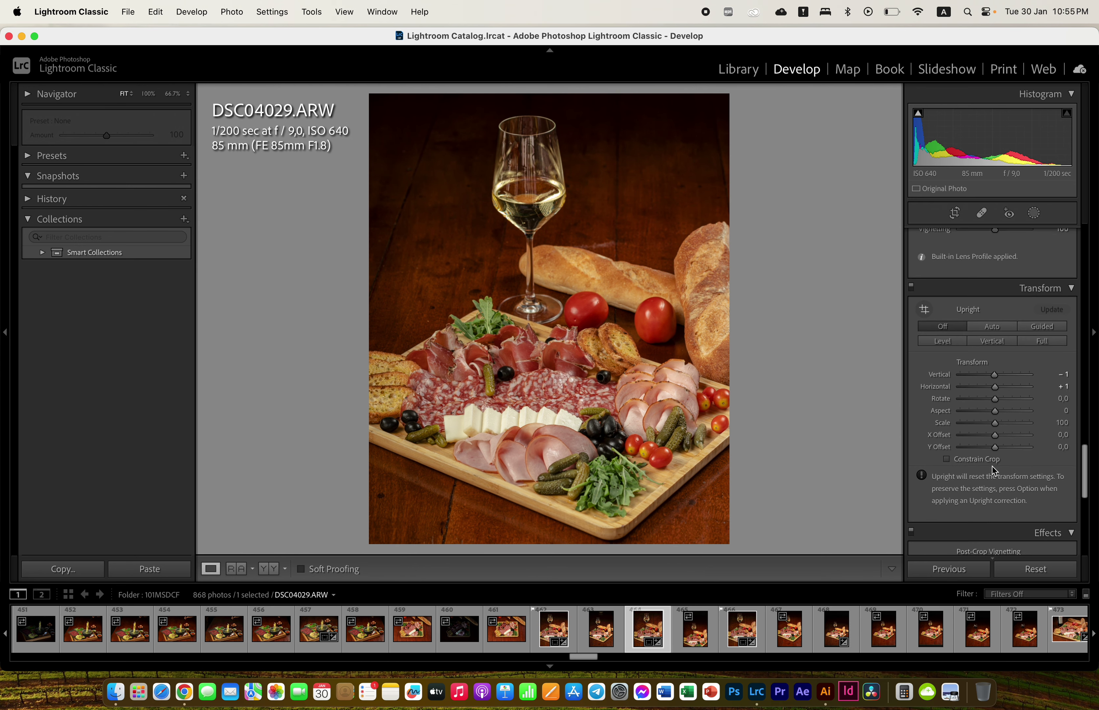
scroll(997, 480, "down", 3)
scroll(997, 481, "down", 5)
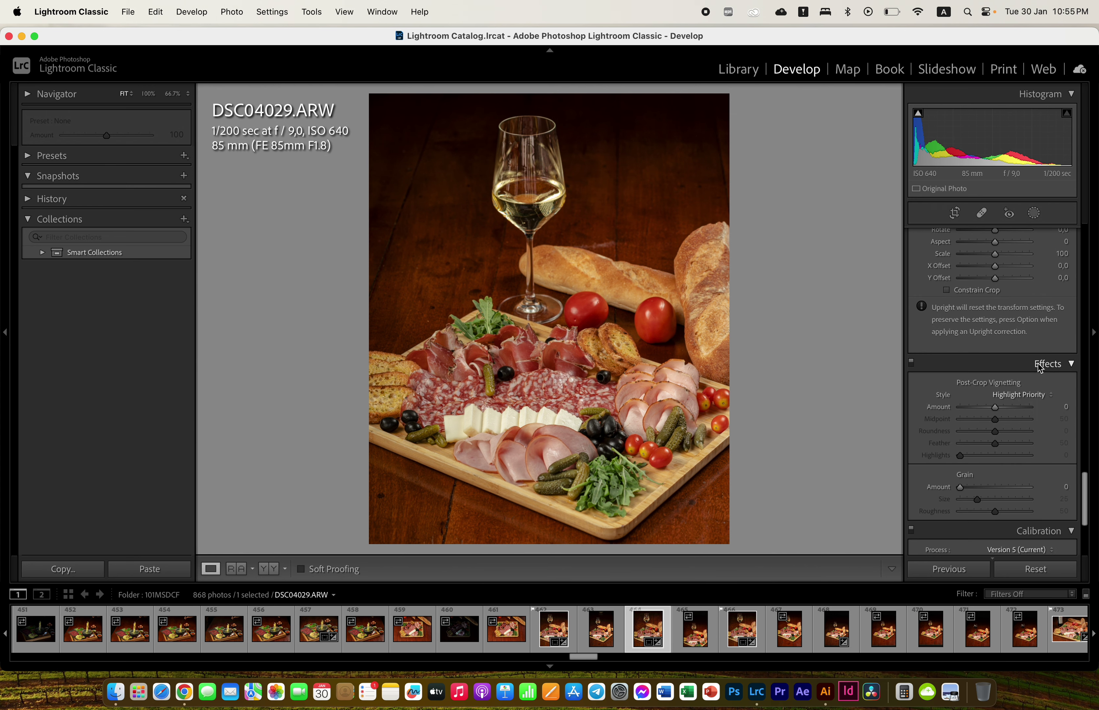
scroll(1038, 363, "down", 3)
scroll(1038, 363, "up", 3)
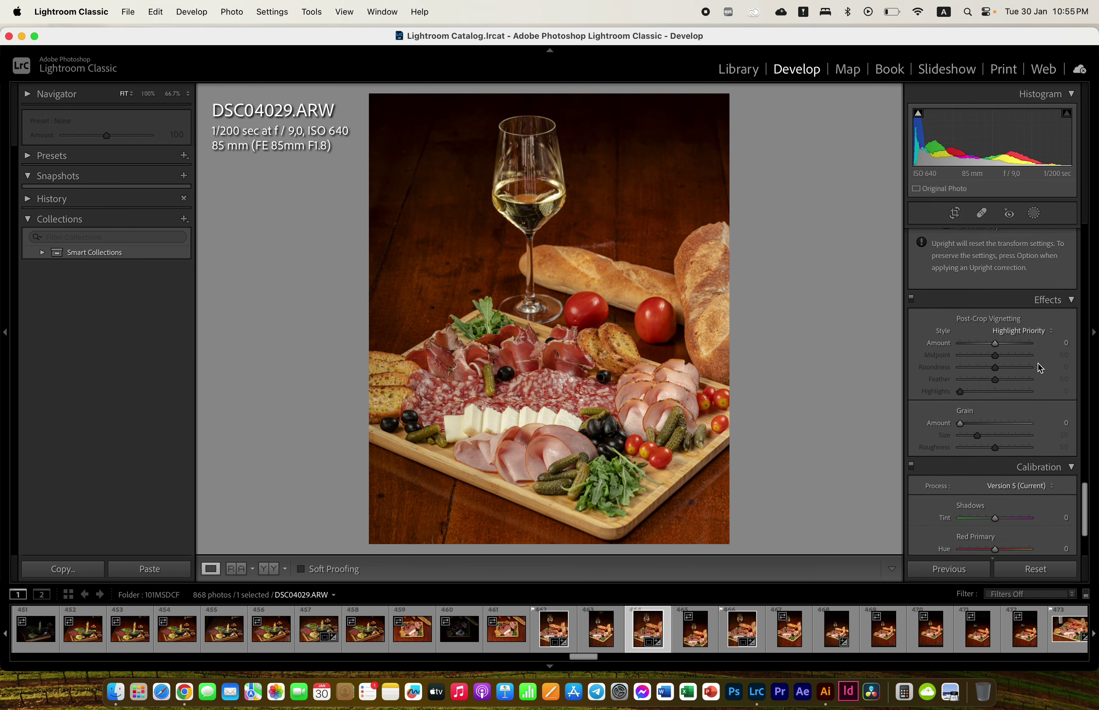
scroll(1010, 323, "up", 1)
Set Calibration Shadows Tint to +7 and check the photo up close.
left_click(1007, 328)
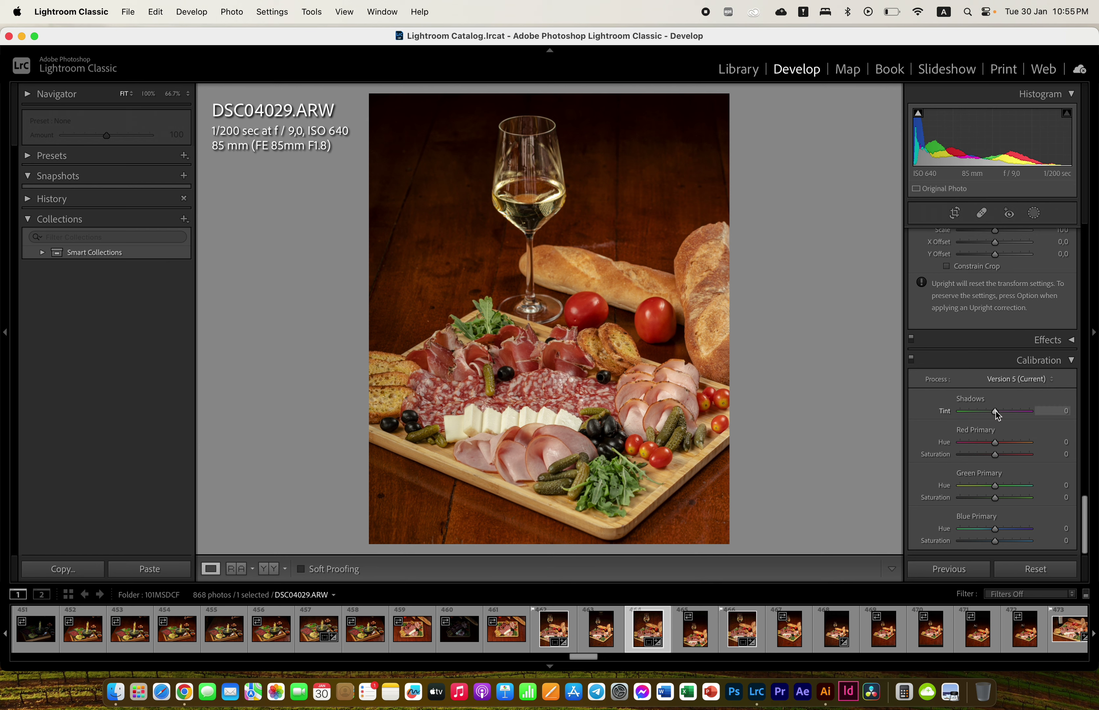
left_click_drag(996, 412, 998, 412)
left_click(798, 277)
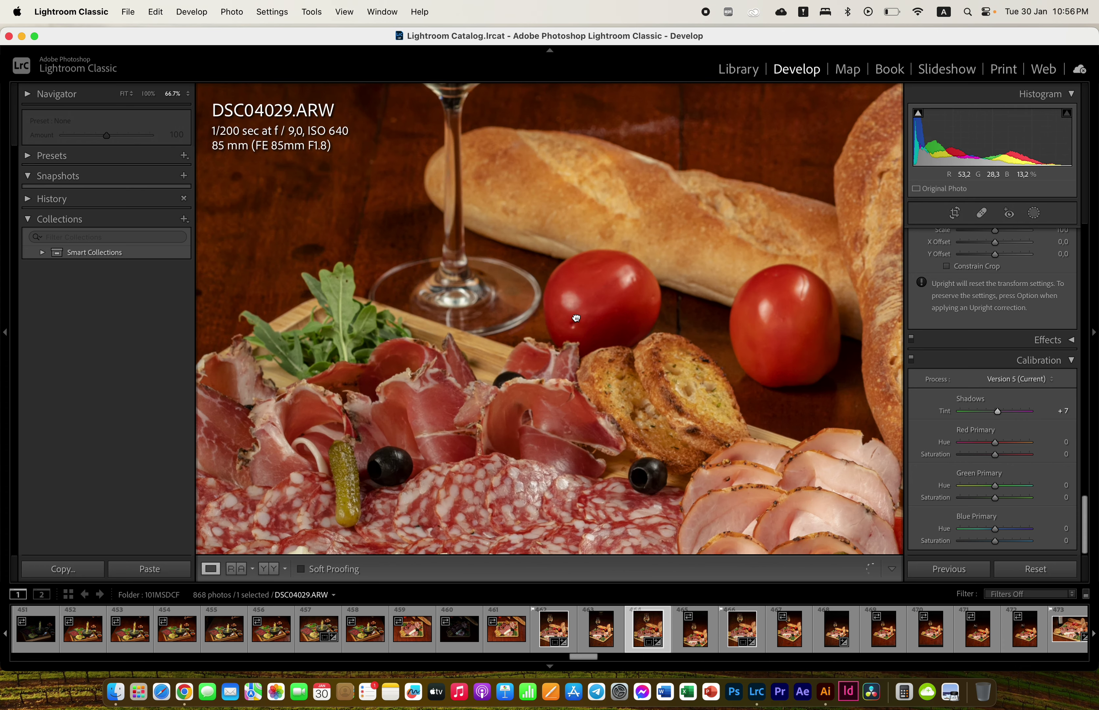
scroll(1041, 323, "up", 5)
scroll(1041, 324, "up", 5)
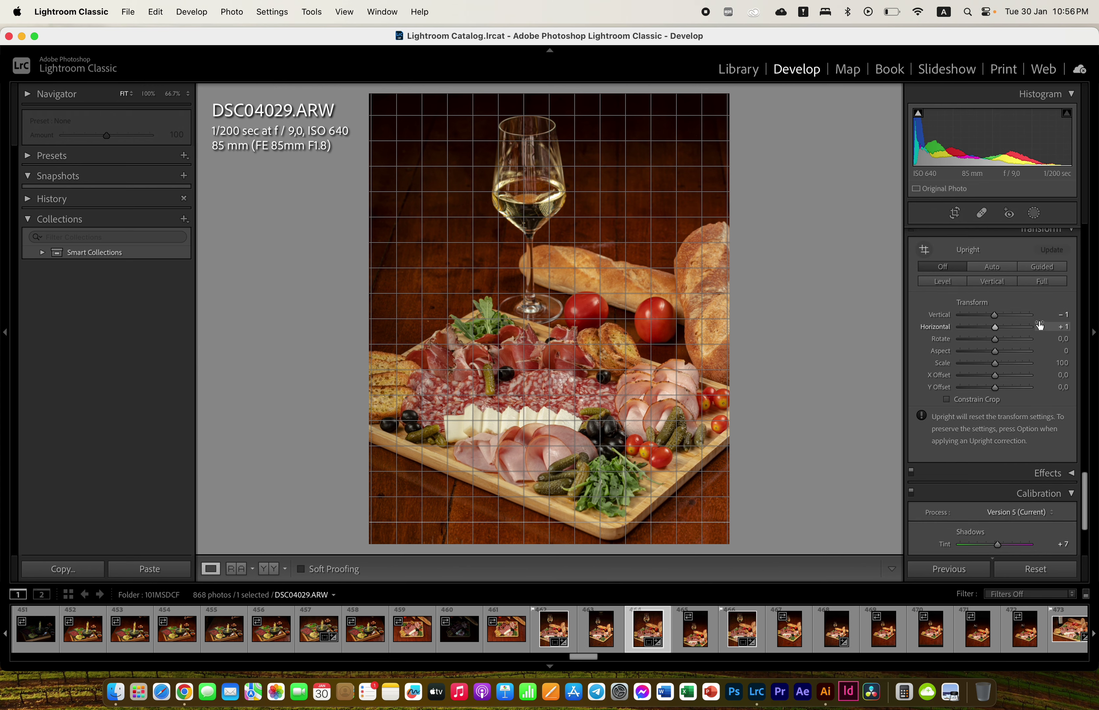
scroll(1041, 326, "up", 5)
scroll(1041, 328, "up", 5)
scroll(1040, 328, "up", 2)
scroll(1040, 328, "up", 1)
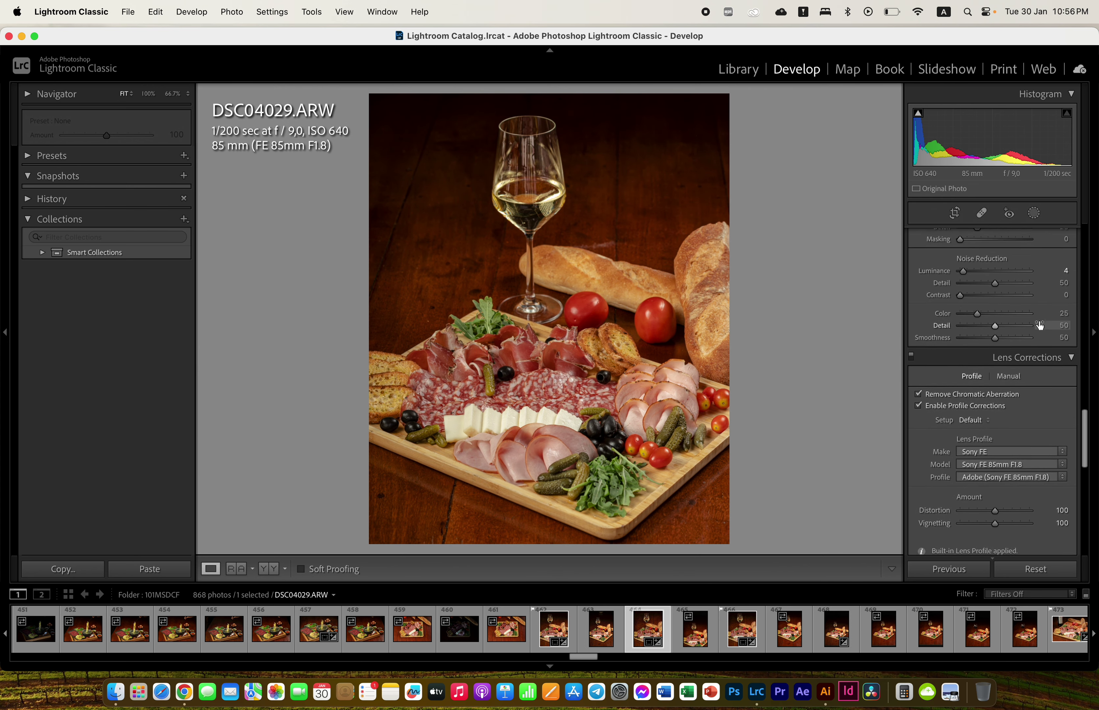
scroll(1040, 329, "up", 3)
scroll(1040, 328, "up", 3)
scroll(1038, 324, "up", 3)
scroll(1039, 323, "up", 3)
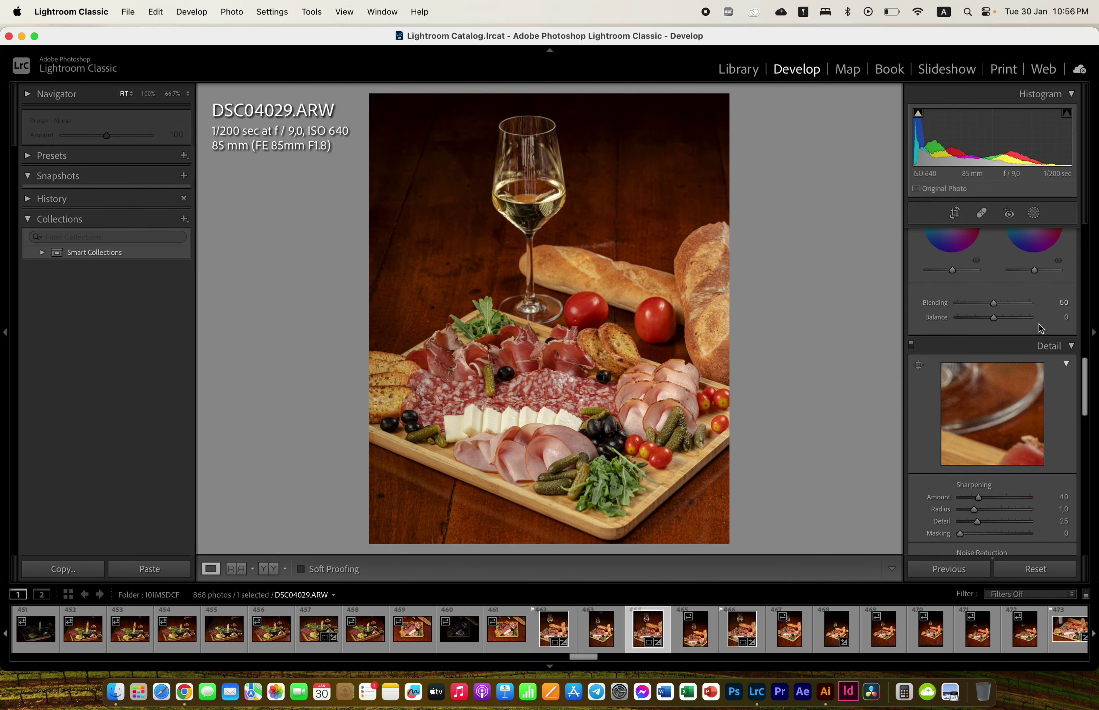
scroll(1038, 324, "up", 2)
Browse the Detail and Transform panel settings.
left_click(1030, 366)
left_click(1031, 364)
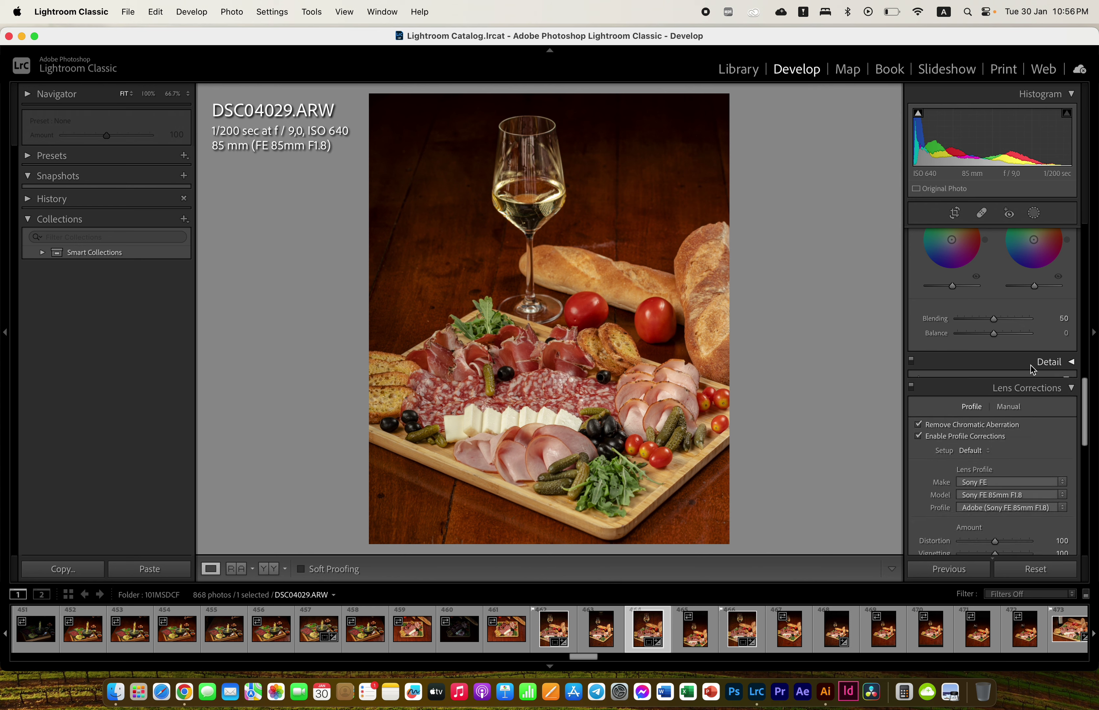
scroll(1030, 362, "down", 2)
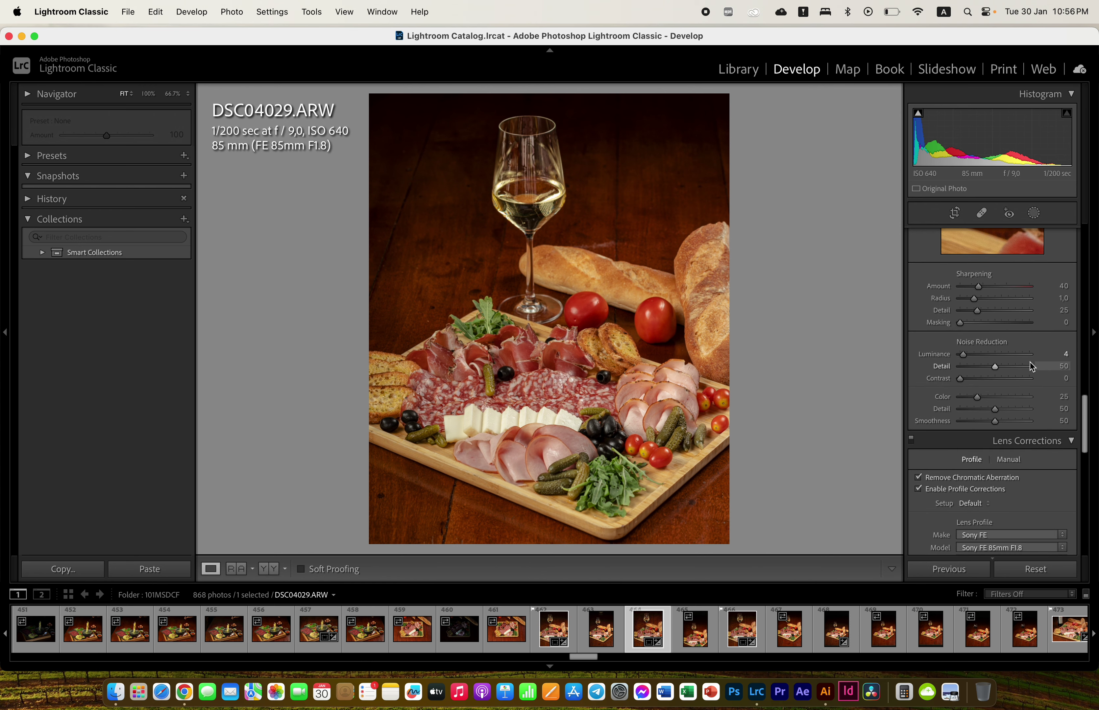
scroll(1030, 362, "up", 2)
scroll(1030, 363, "down", 2)
scroll(1030, 362, "down", 3)
scroll(1030, 362, "down", 2)
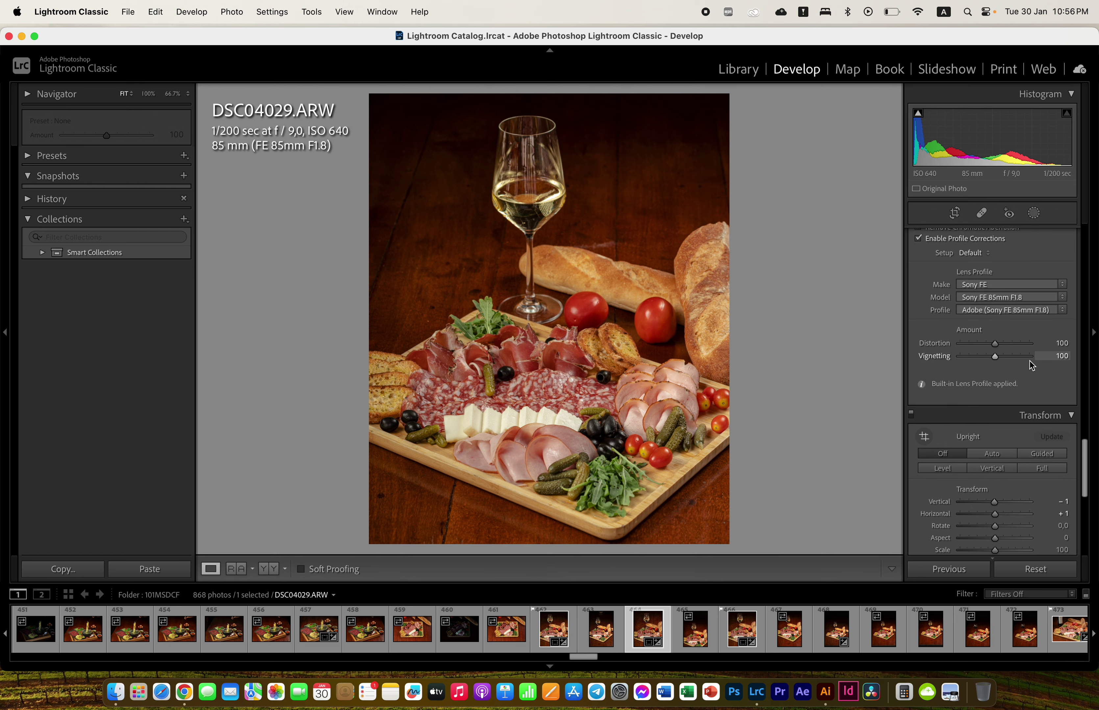
scroll(1030, 362, "down", 1)
left_click(1030, 369)
left_click(1030, 370)
scroll(1030, 370, "down", 2)
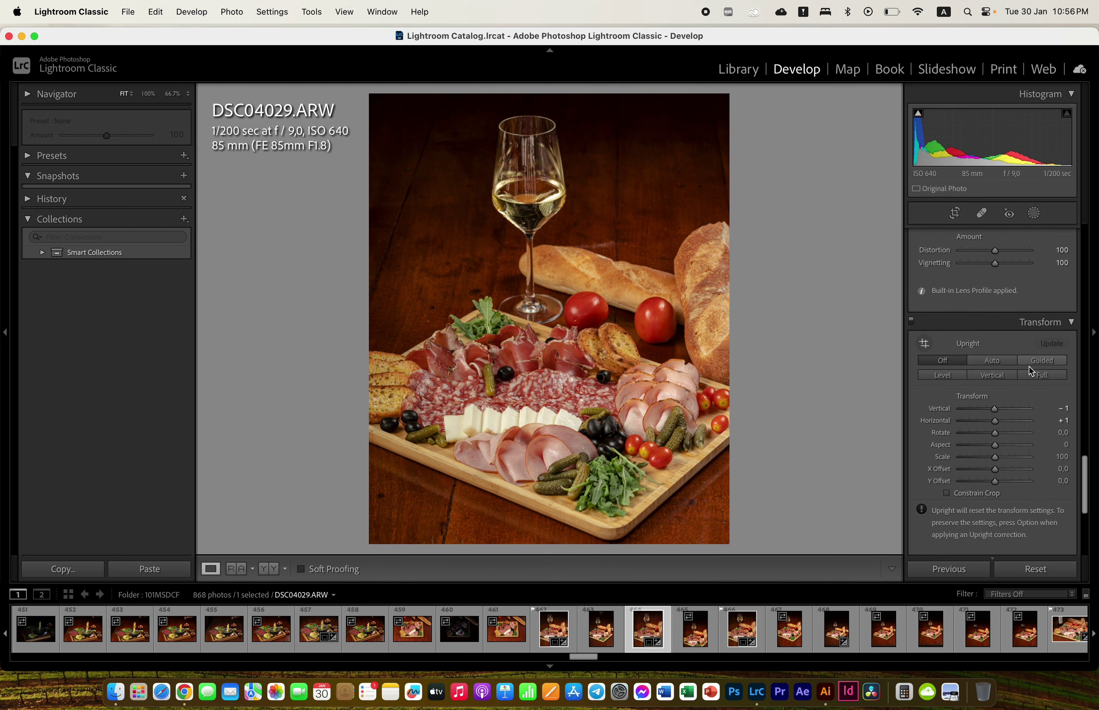
left_click(1036, 320)
Review the Effects vignetting and grain settings, then scroll back up the panels.
left_click(1033, 344)
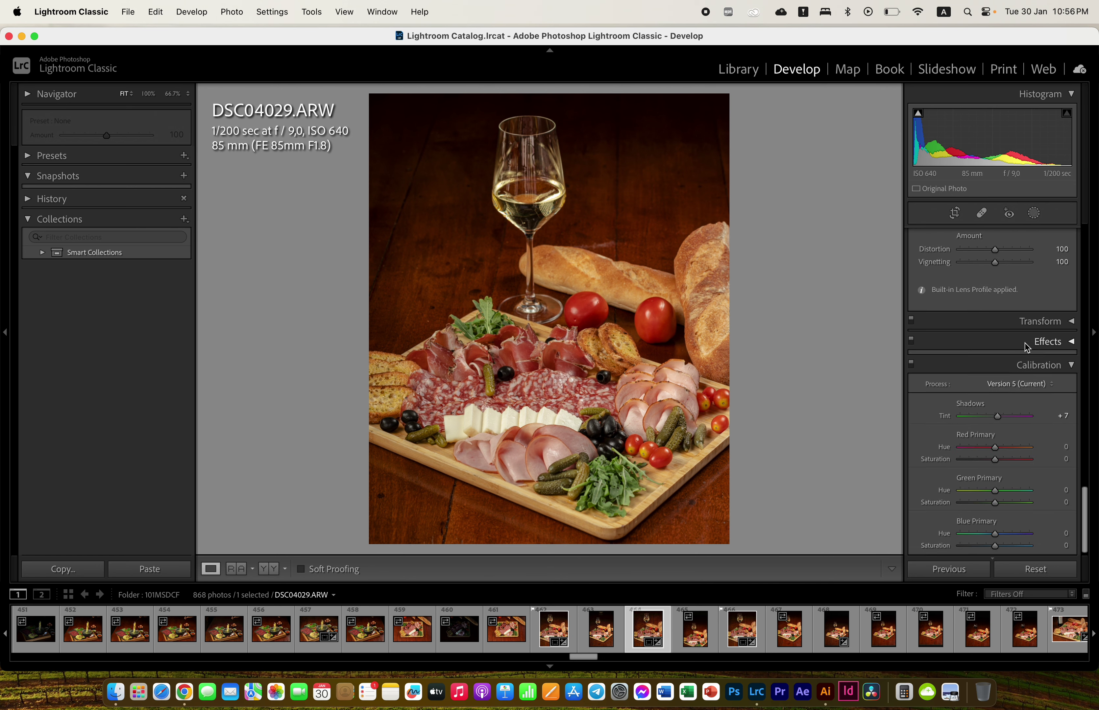
scroll(1036, 351, "down", 2)
scroll(1039, 357, "down", 4)
scroll(1038, 356, "up", 1)
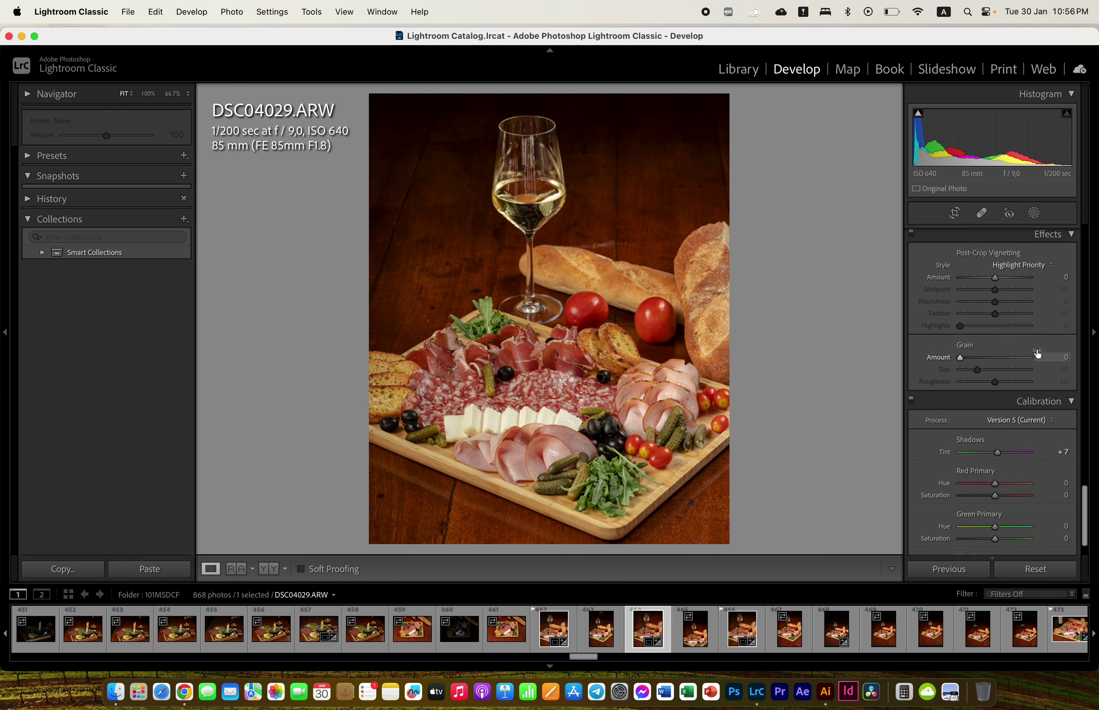
scroll(1039, 356, "down", 2)
scroll(1038, 356, "up", 5)
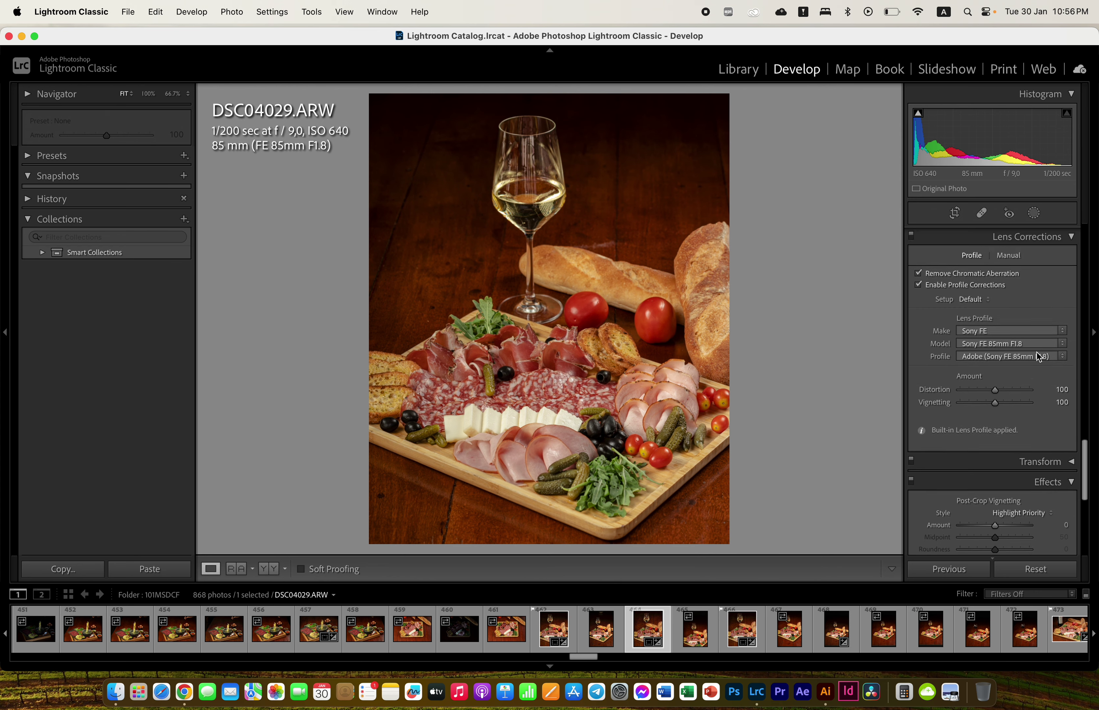
scroll(1038, 356, "up", 3)
scroll(1038, 357, "up", 3)
scroll(1039, 356, "up", 2)
scroll(1039, 356, "up", 3)
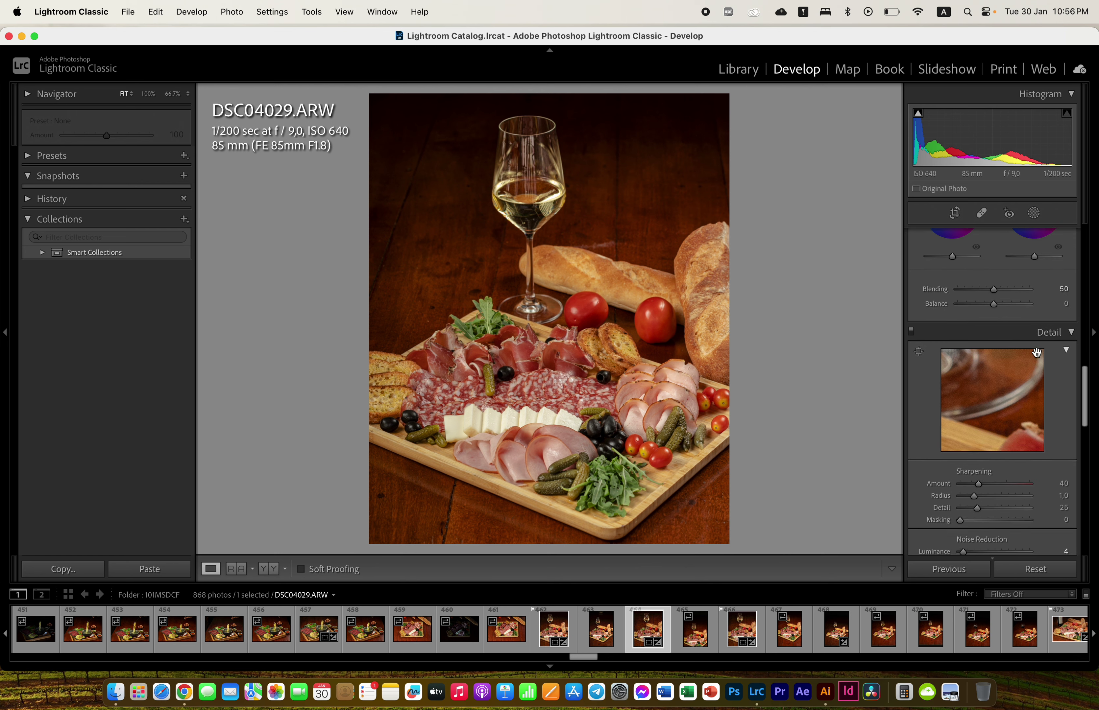
scroll(1039, 356, "up", 2)
scroll(1038, 356, "up", 2)
scroll(1038, 357, "up", 2)
scroll(1038, 356, "up", 3)
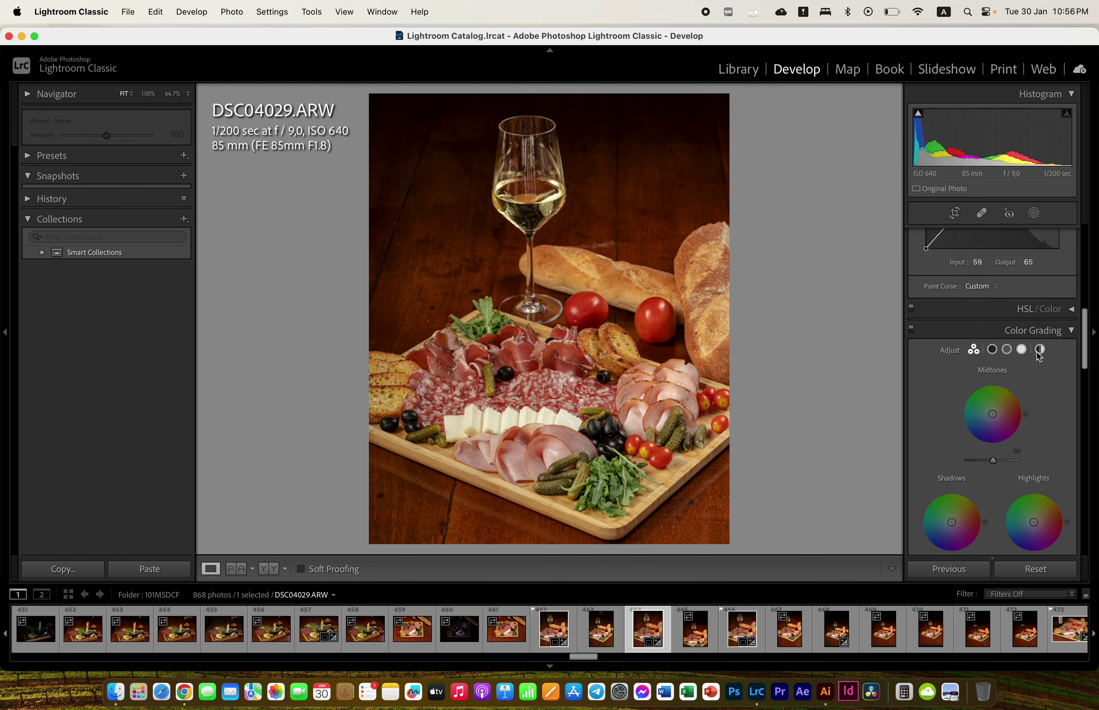
scroll(1039, 356, "up", 2)
Show the HSL/Color panel's full slider list on the Hue tab.
left_click(1040, 335)
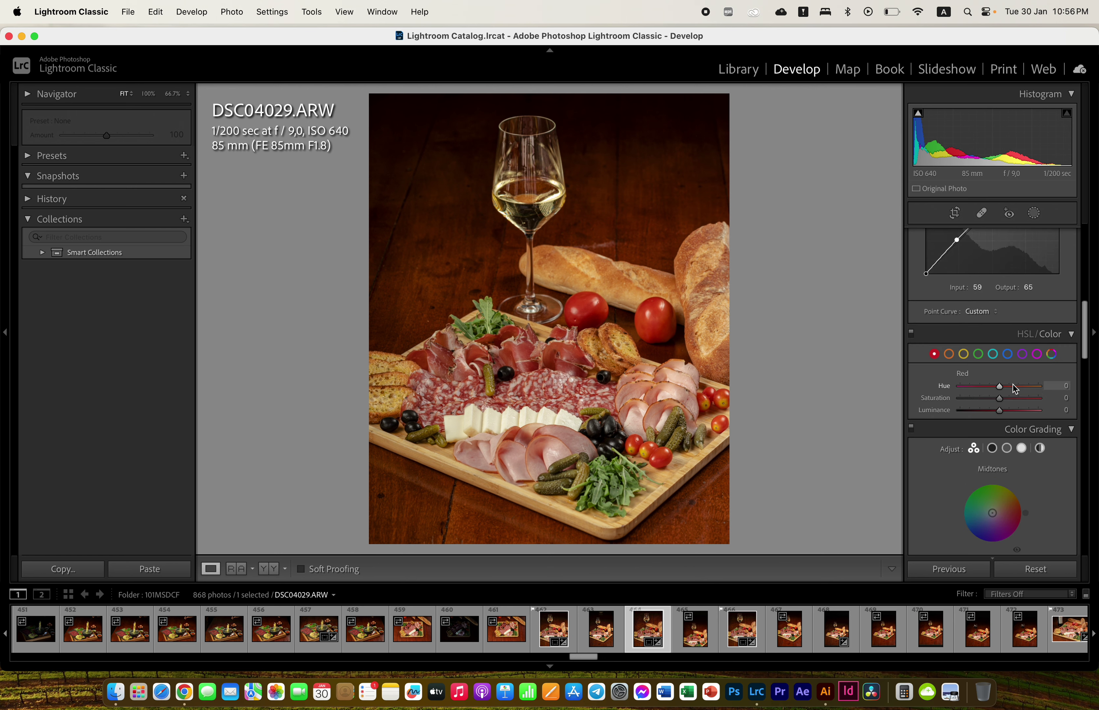
left_click(1029, 339)
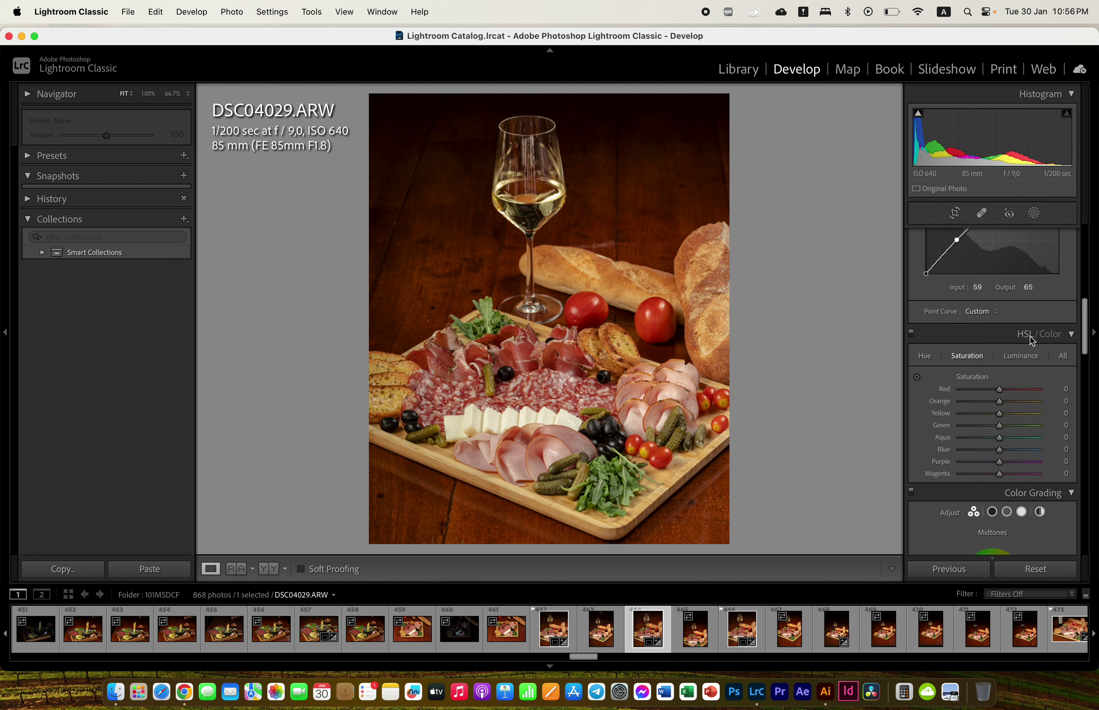
left_click(1041, 339)
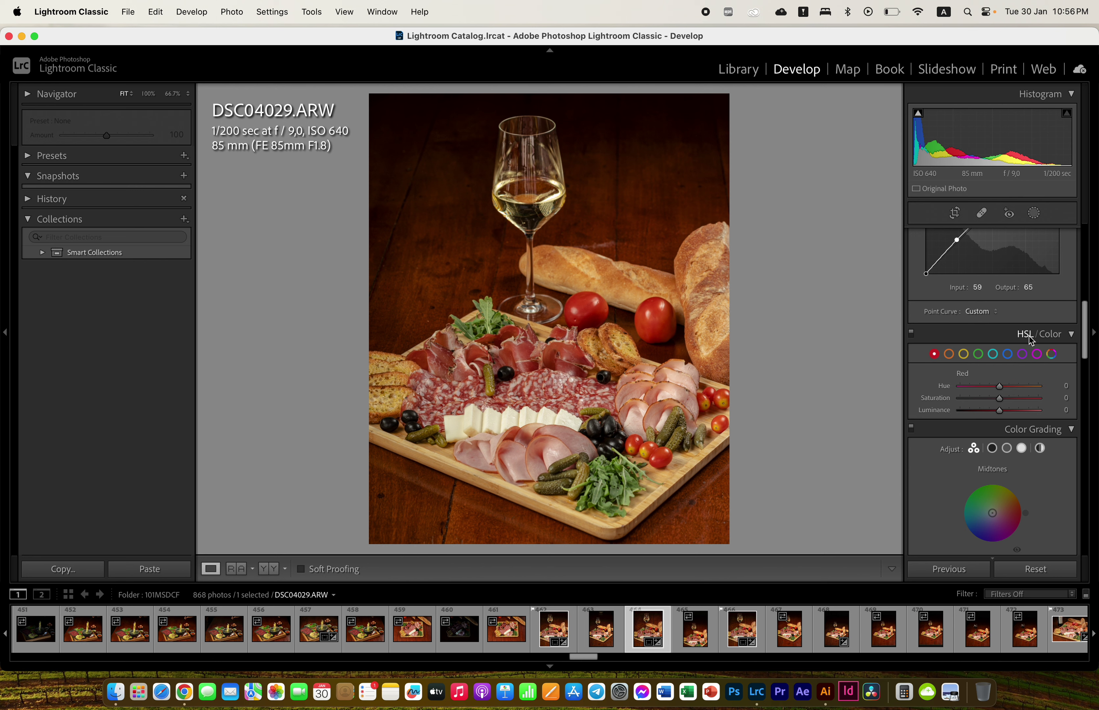
left_click(1025, 335)
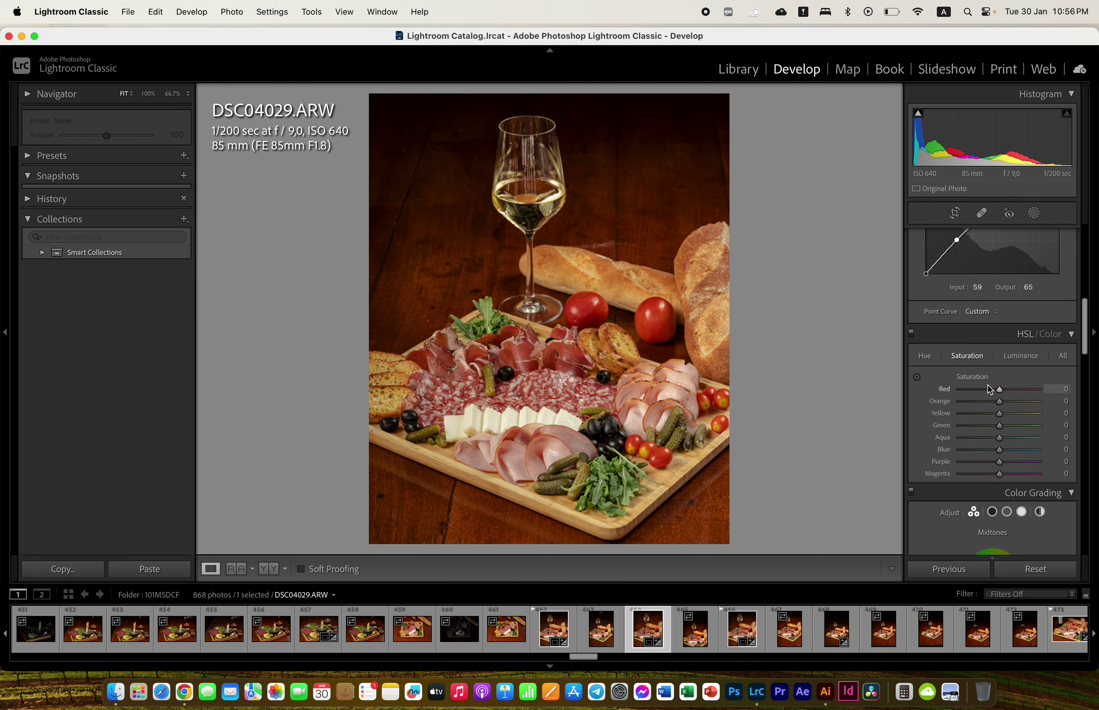
left_click(927, 356)
Set Red hue −13, Orange +5, Yellow +3 and show a side-by-side Before/After view.
left_click_drag(1001, 390, 996, 390)
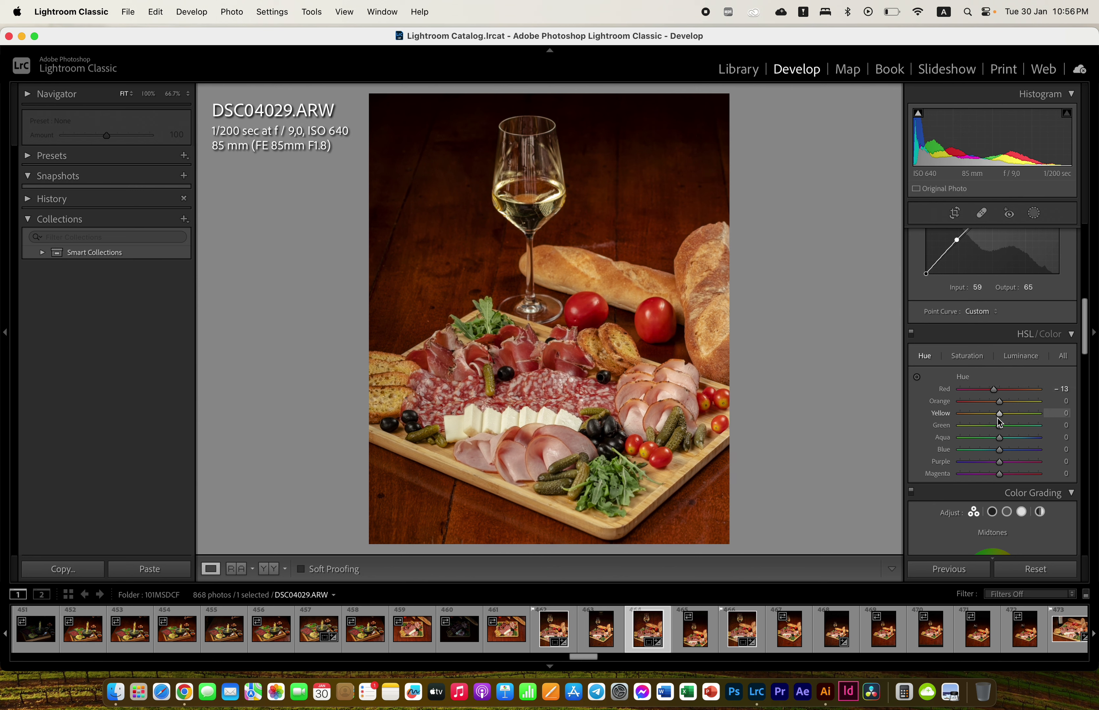
left_click_drag(1007, 402, 993, 419)
left_click(559, 247)
left_click(416, 461)
left_click(274, 572)
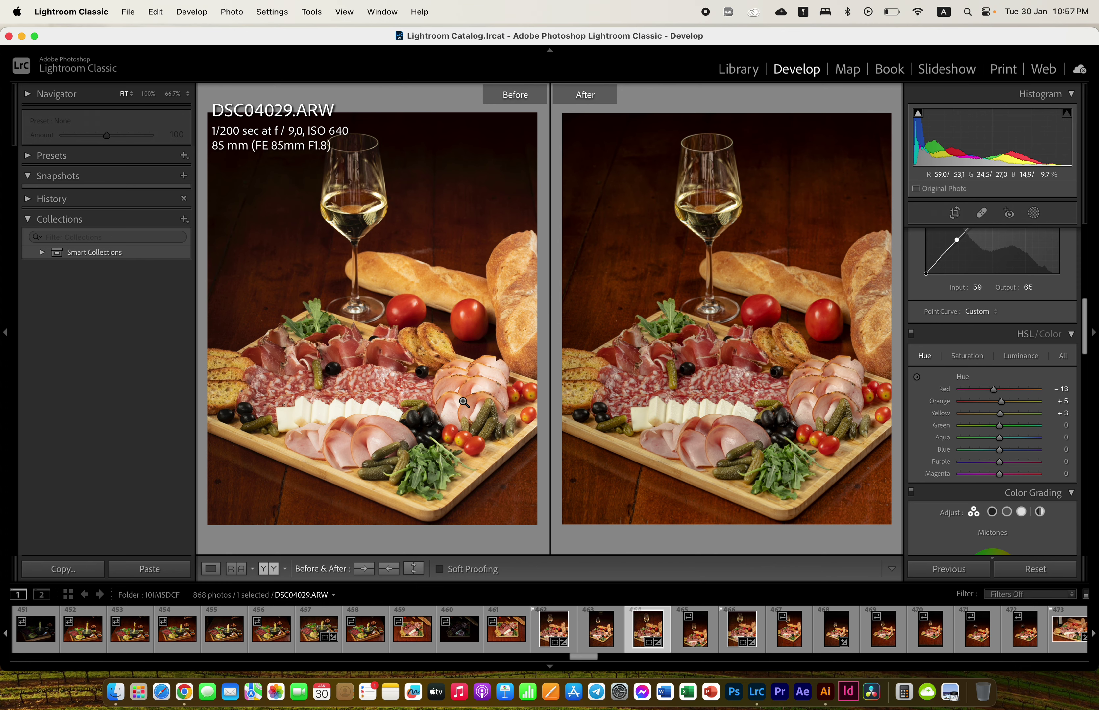
Inspect the Before/After zoomed in across the bread, olives and pickles.
left_click(752, 367)
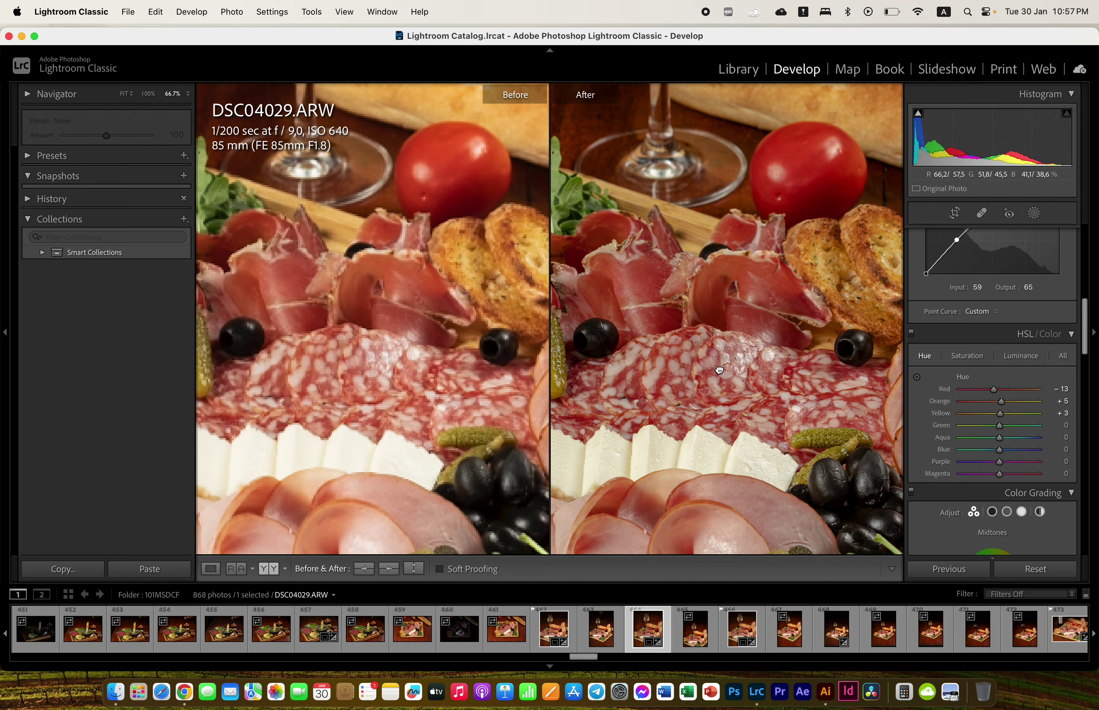
left_click_drag(719, 370, 628, 406)
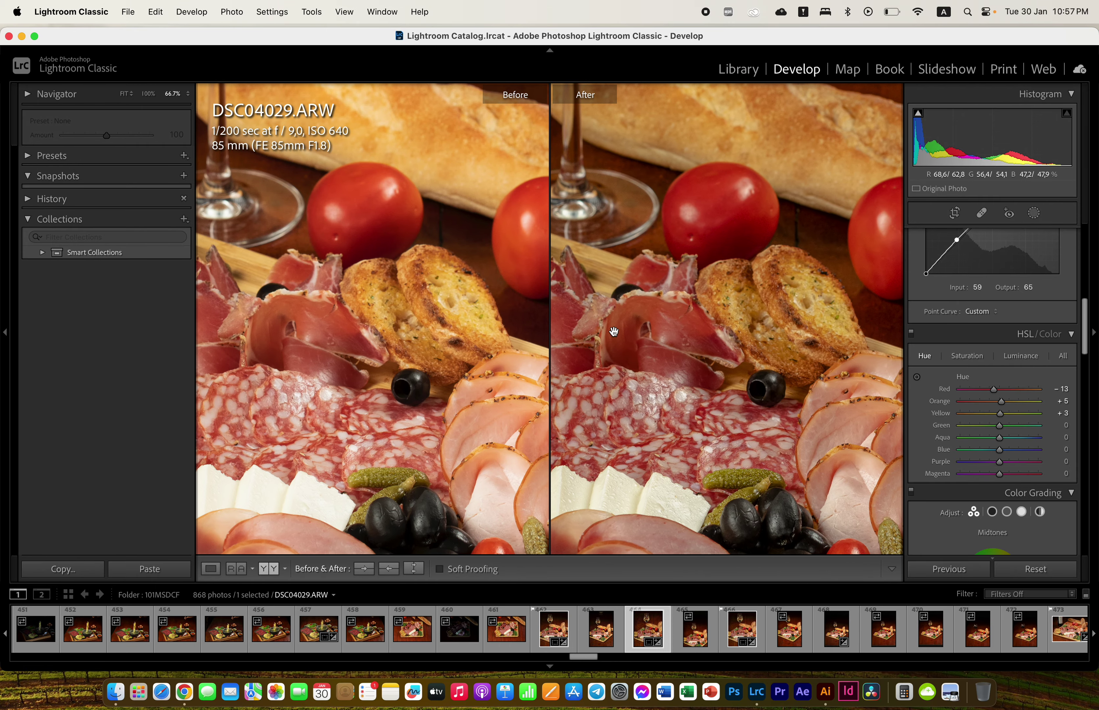
left_click_drag(614, 331, 573, 272)
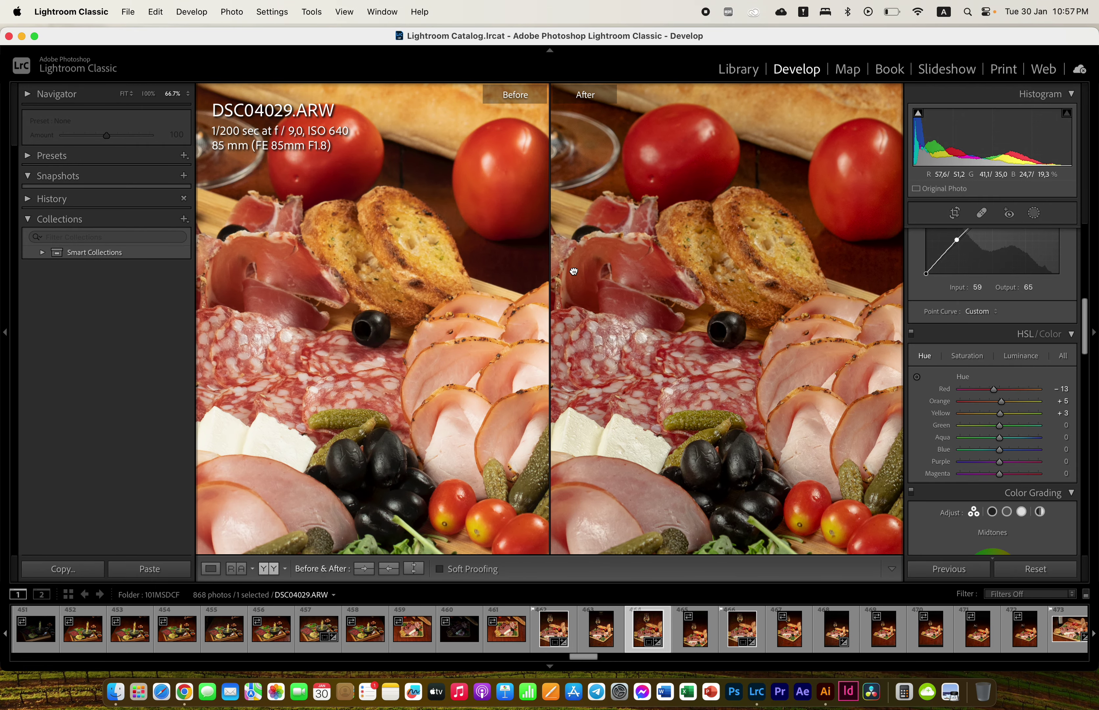
left_click_drag(477, 461, 480, 348)
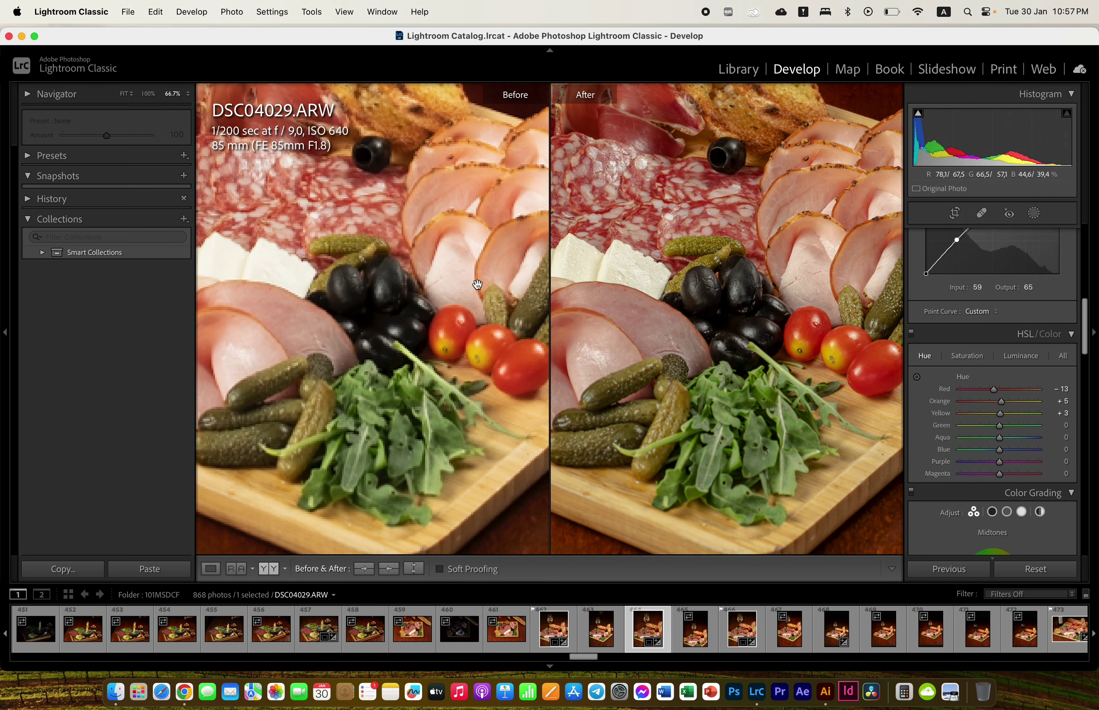
left_click(482, 349)
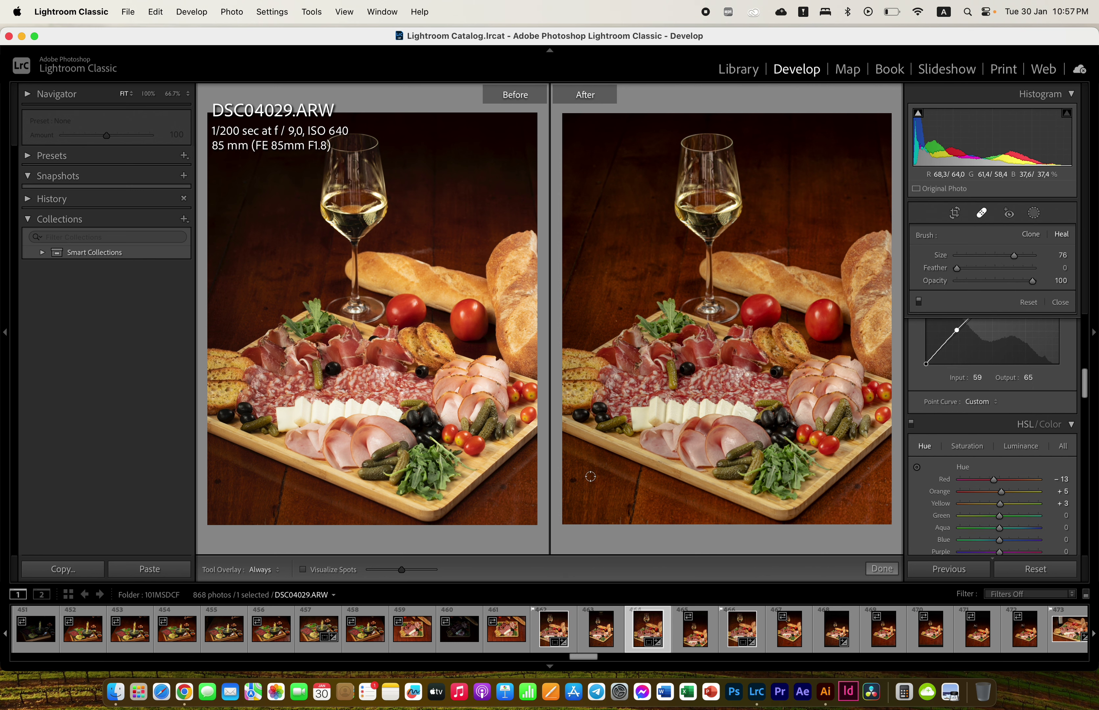
Rate the photo three stars and heal a spot on the lower-left tabletop.
key("bracketright")
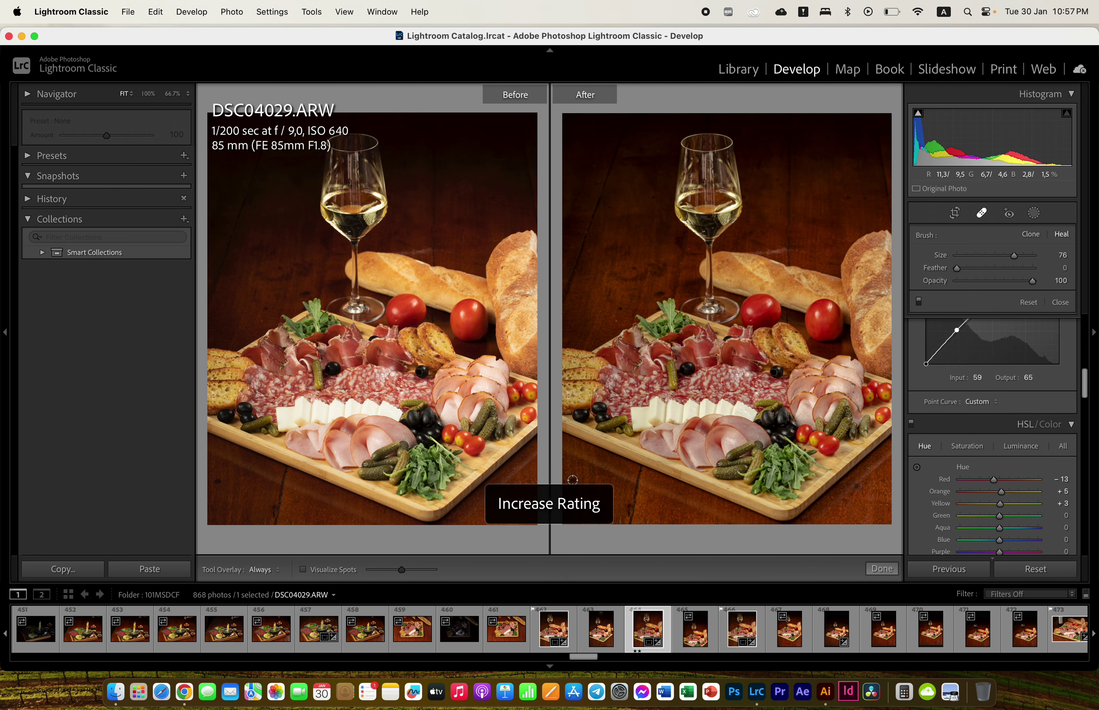
key("bracketright")
left_click(572, 480)
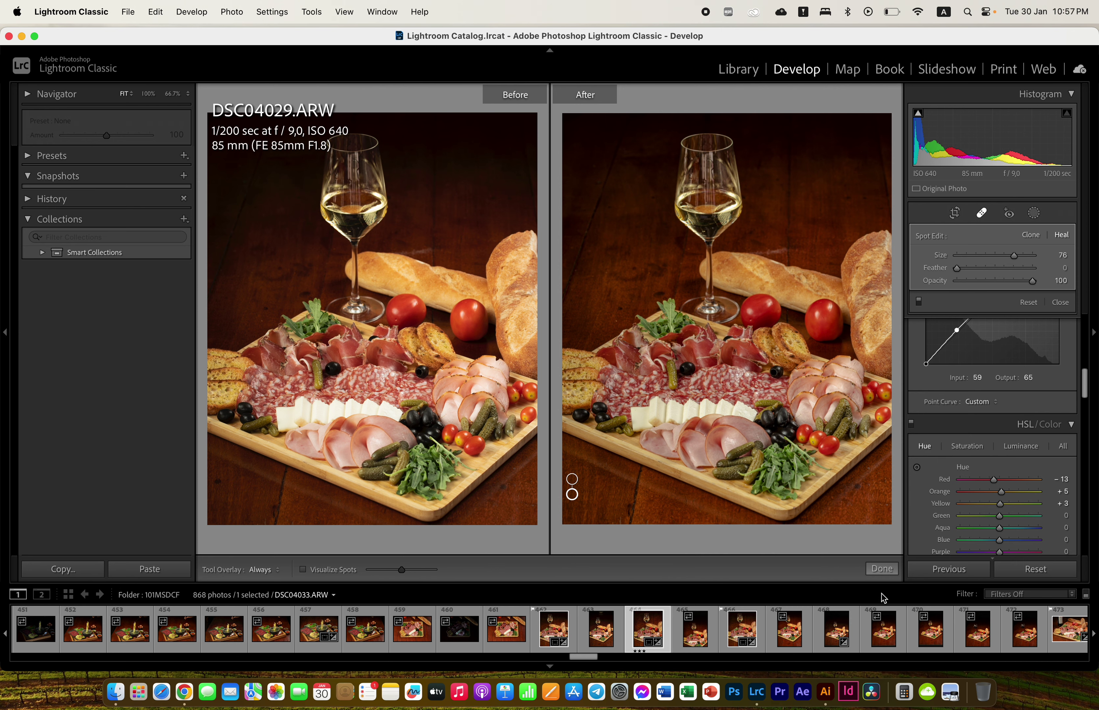
left_click(887, 567)
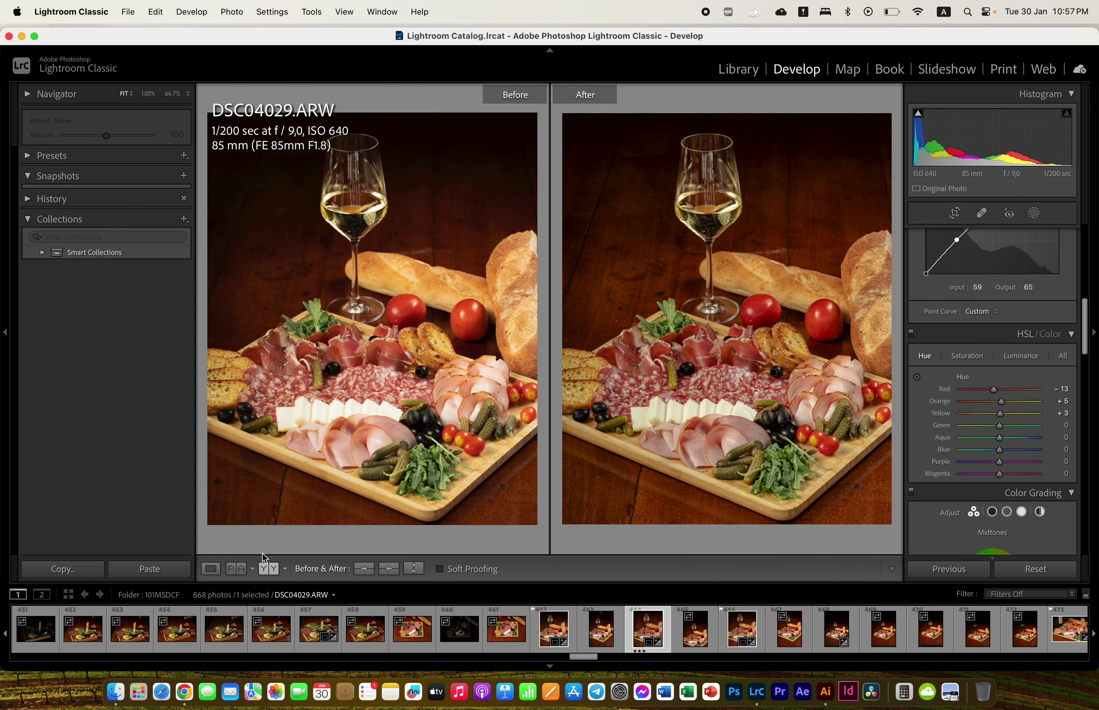
Switch to single Loupe view zoomed in on the arugula and background tabletop.
left_click(475, 331)
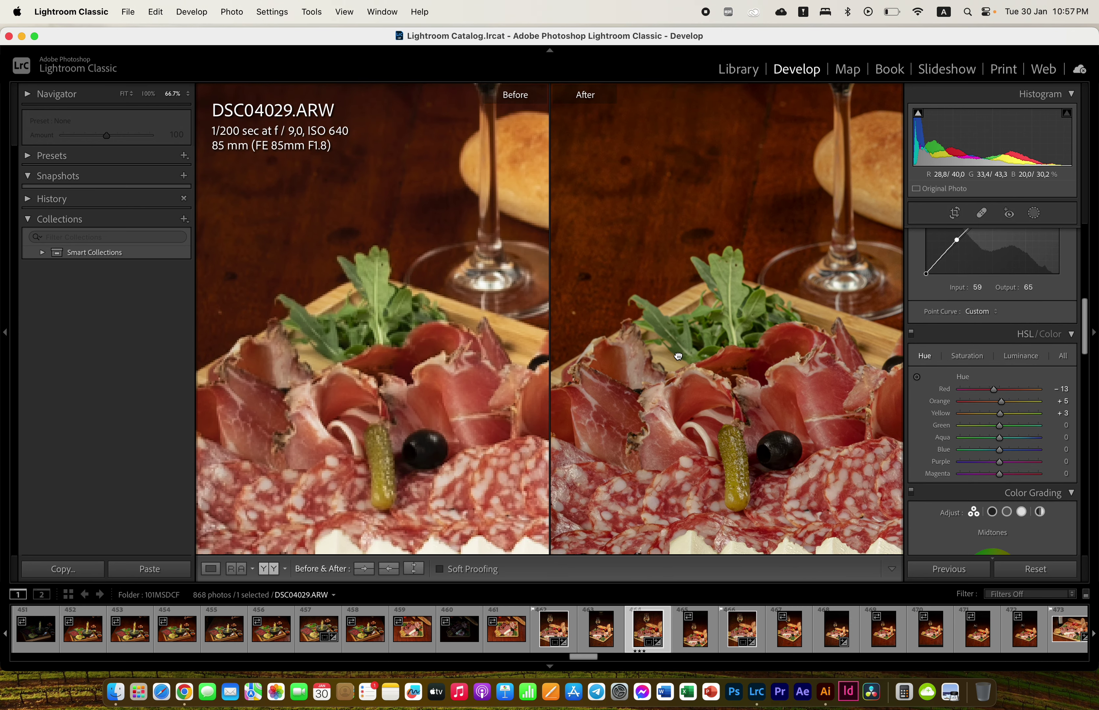
left_click_drag(713, 344, 687, 386)
left_click(210, 569)
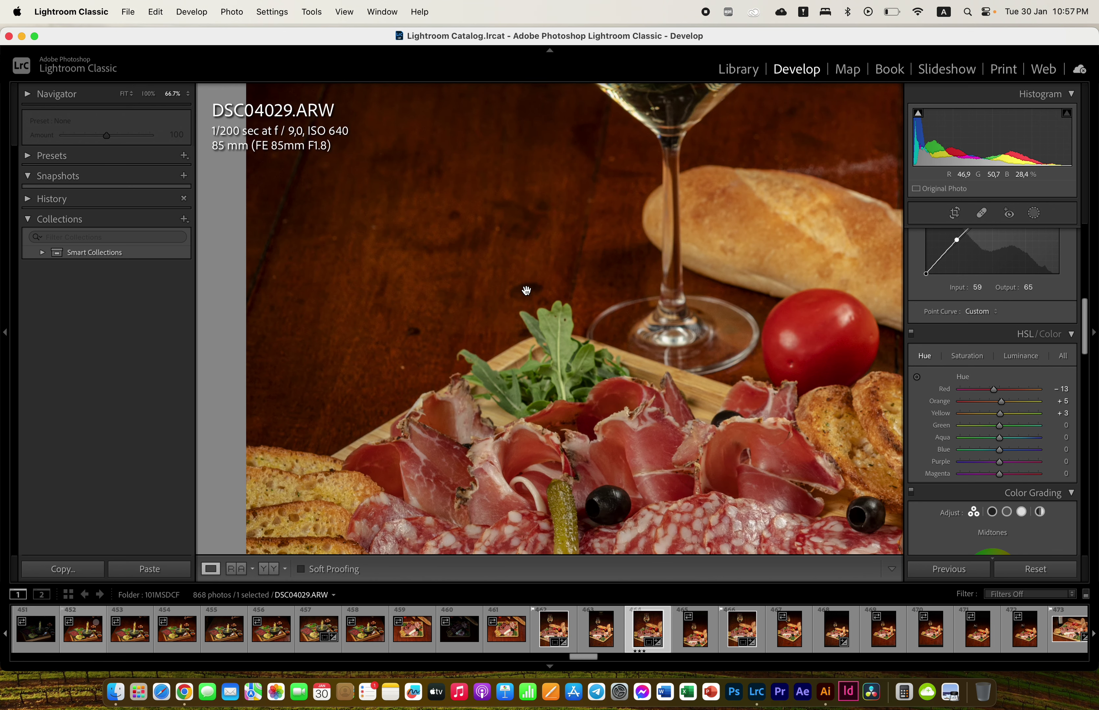
left_click_drag(525, 289, 518, 358)
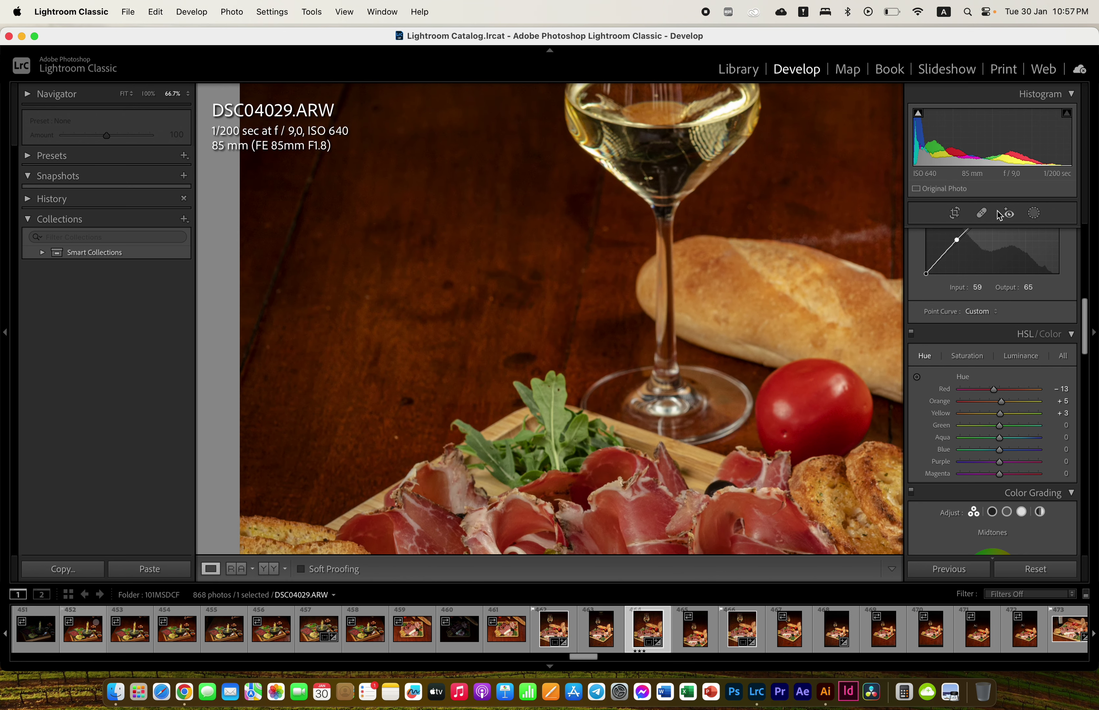
Heal a dark spot left of the arugula and brush out the elongated mark above it.
left_click(982, 213)
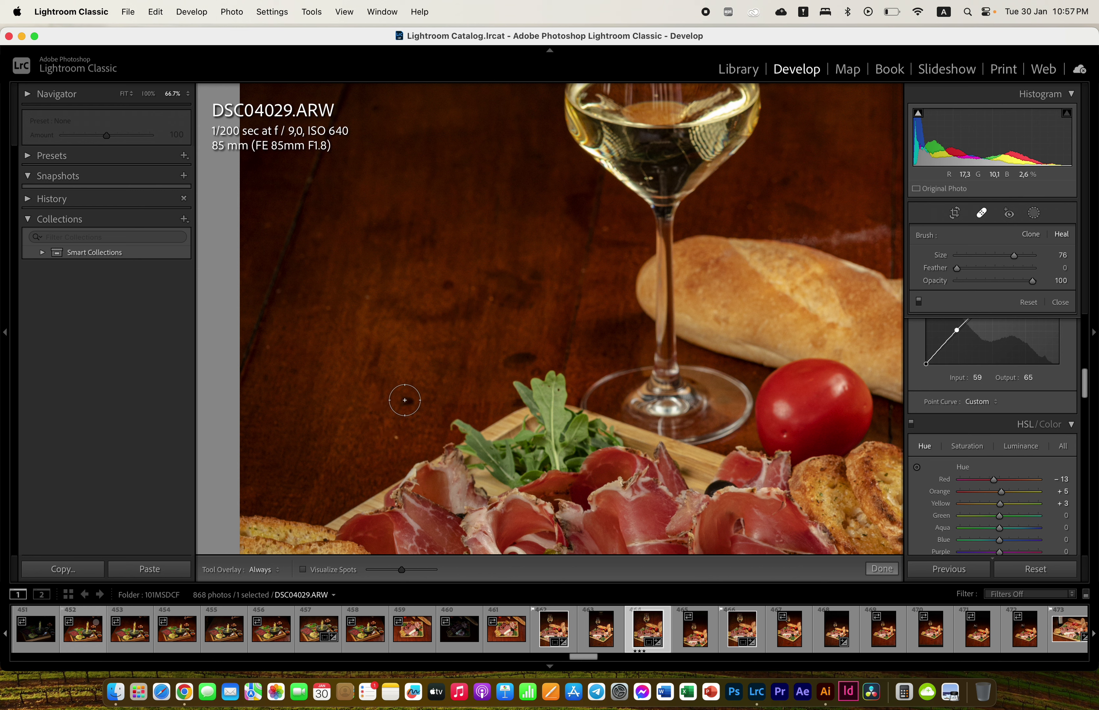
scroll(404, 400, "down", 1)
left_click(405, 401)
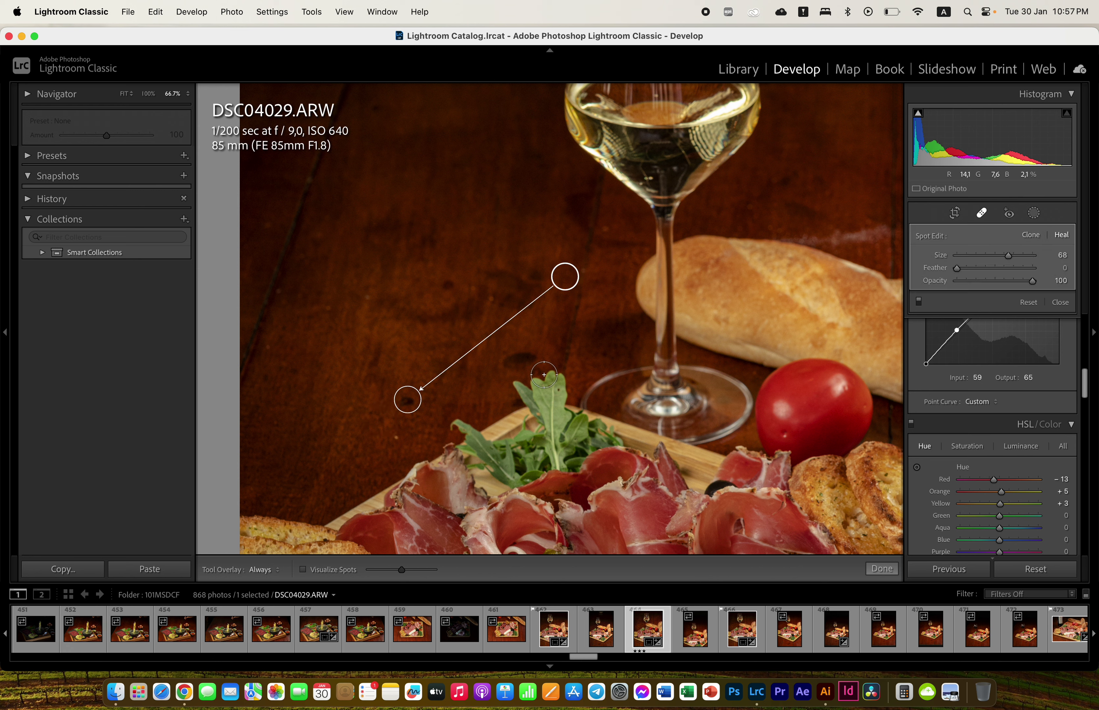
left_click(529, 354)
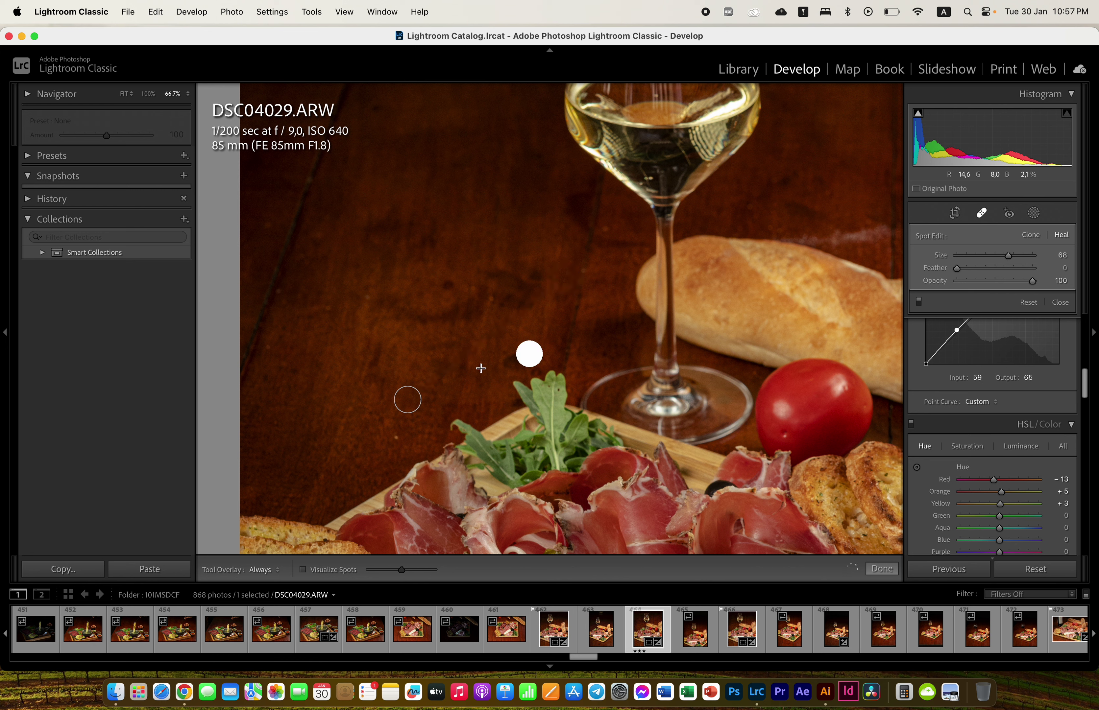
left_click_drag(529, 354, 503, 364)
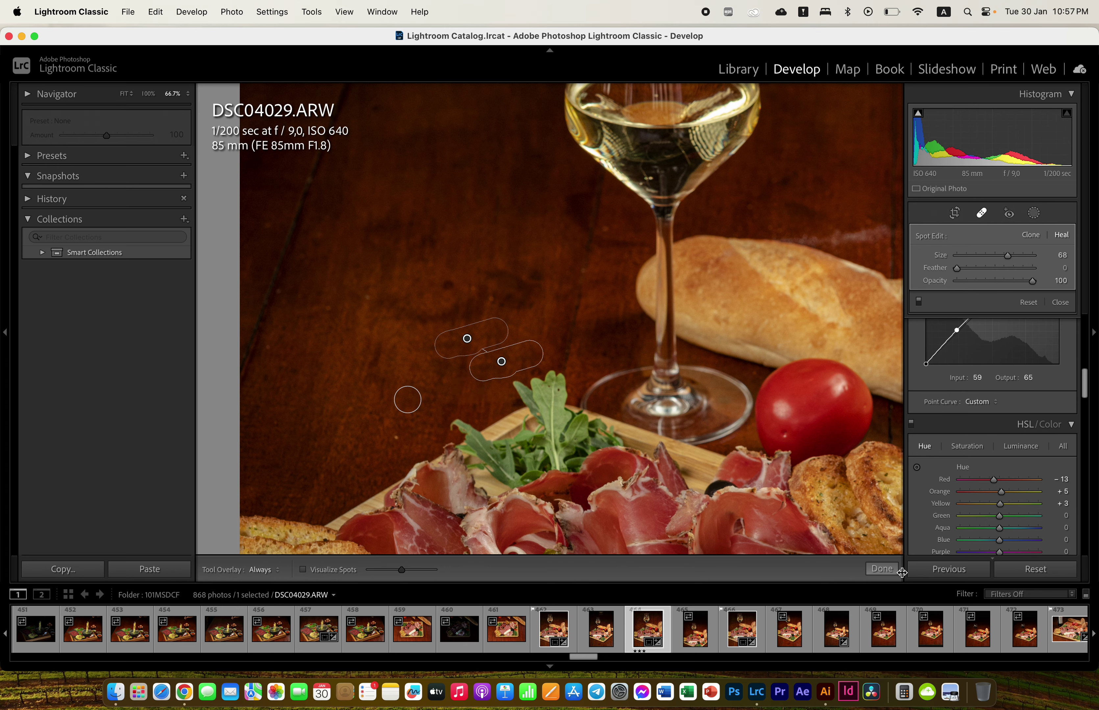
left_click(882, 568)
Heal the dark tabletop spot right of the board's lower corner with a size 68 brush.
left_click(628, 406)
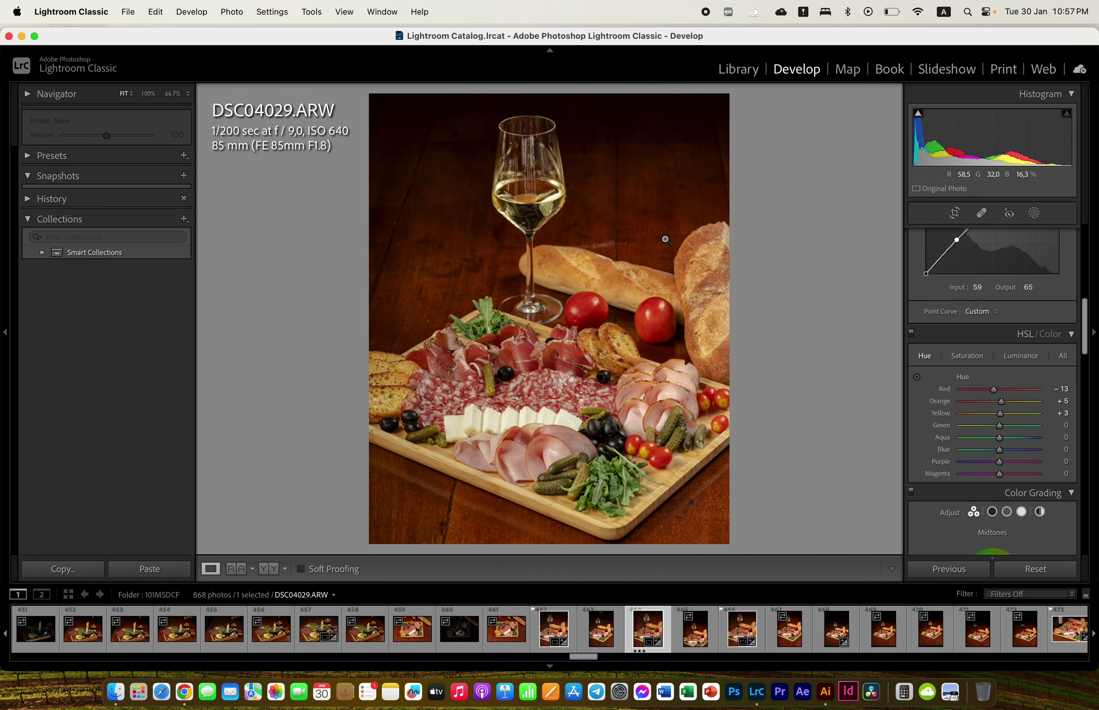
left_click(705, 488)
left_click_drag(698, 498, 686, 368)
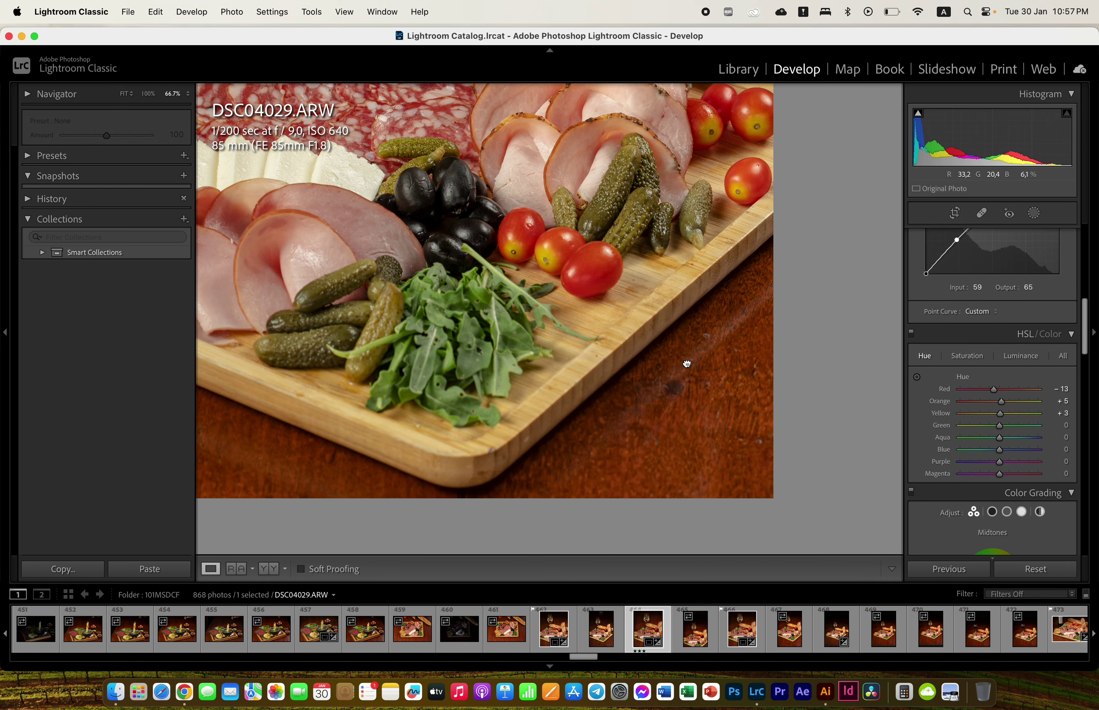
left_click(981, 214)
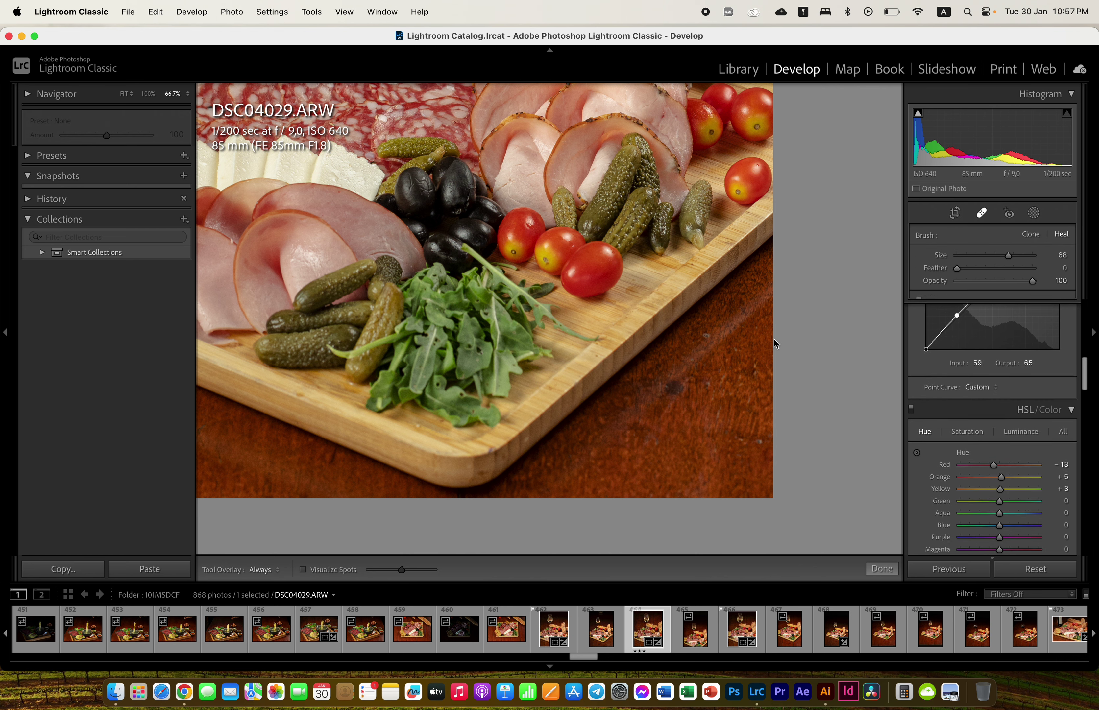
left_click(672, 386)
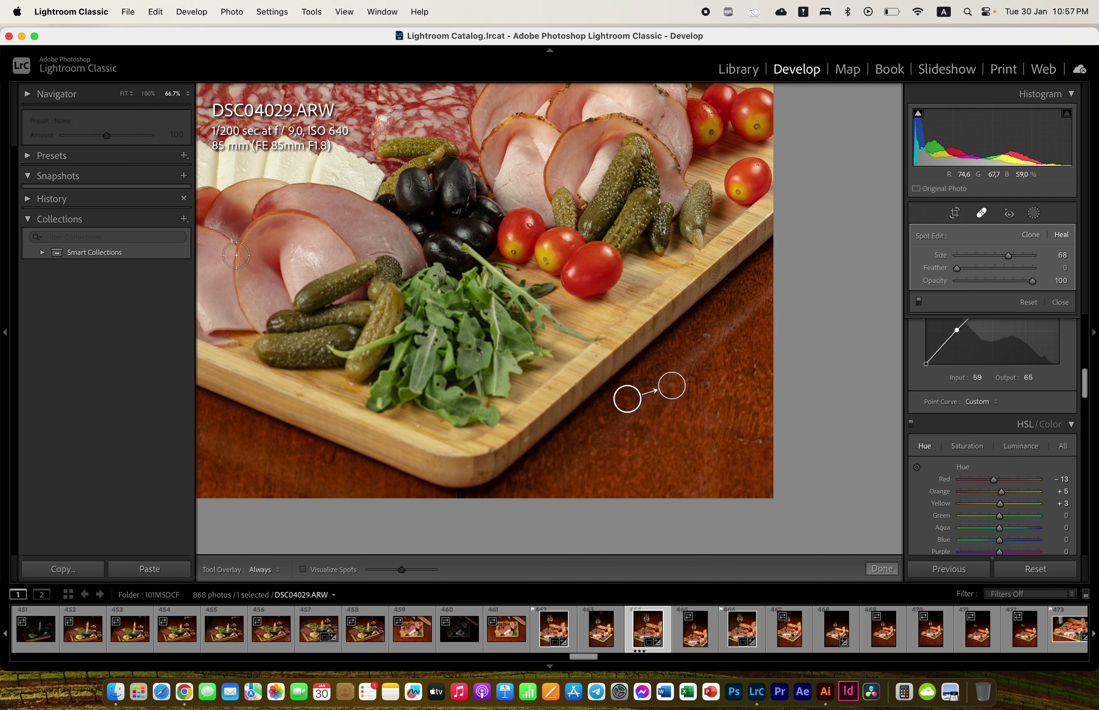
left_click_drag(379, 355, 845, 396)
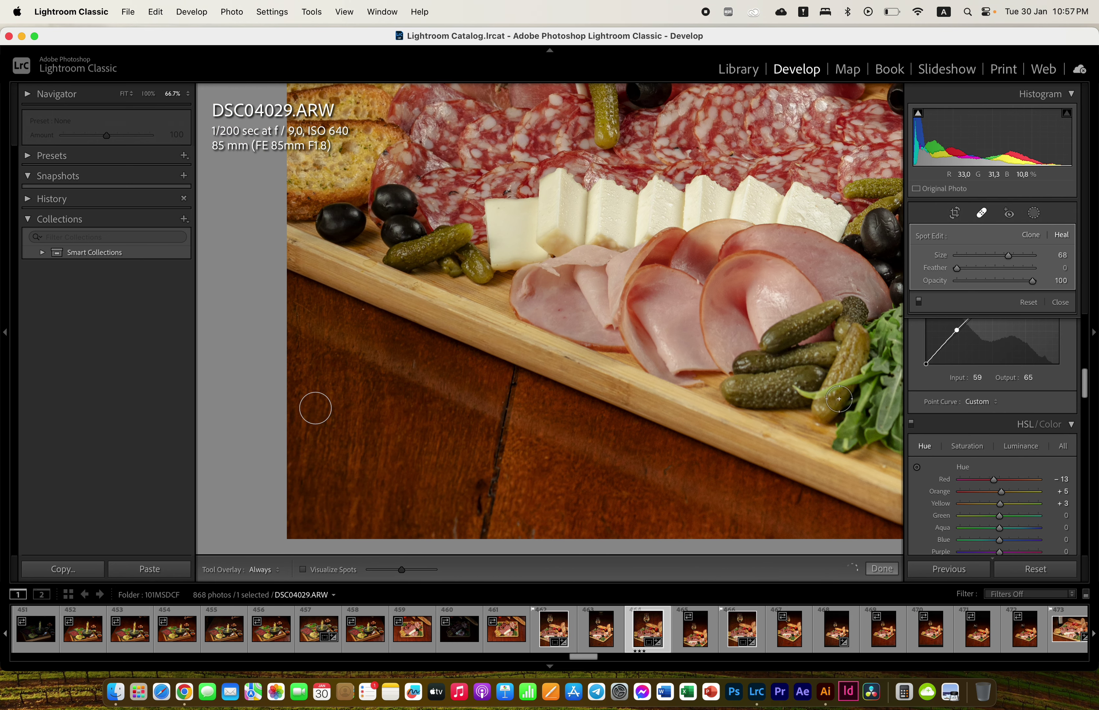
left_click(880, 571)
left_click(526, 399)
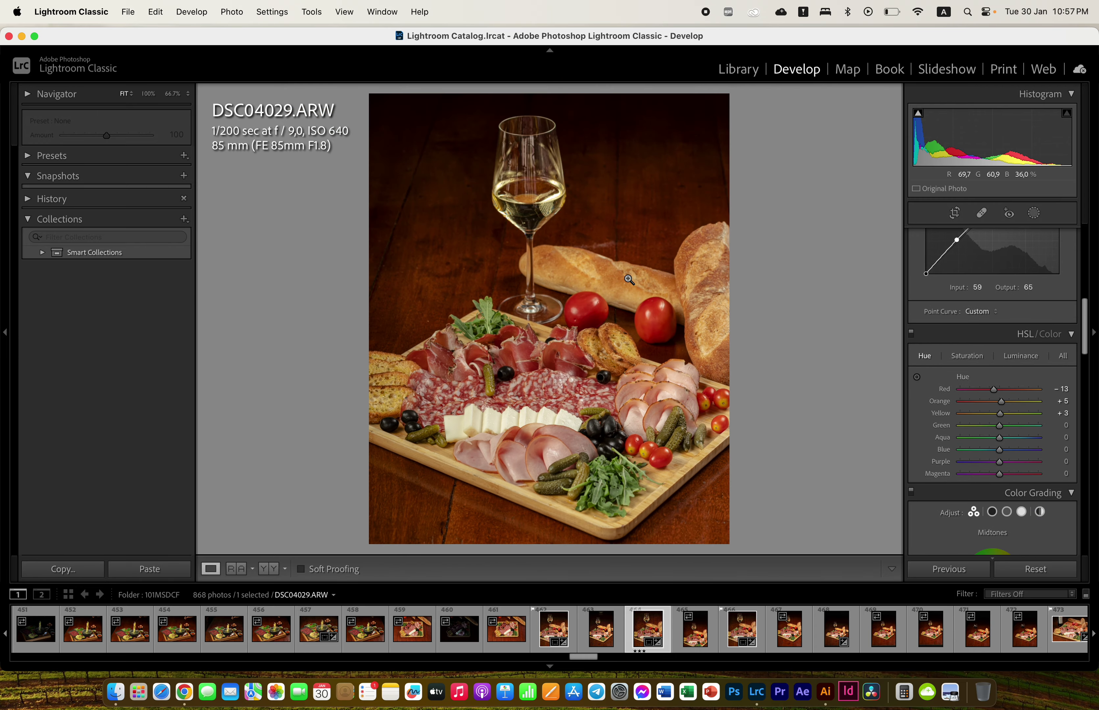
Reframe the 4 x 5 crop lower to trim dark background above the wine glass.
left_click(955, 213)
mouse_move(549, 139)
left_mouse_down()
mouse_move(577, 146)
mouse_move(564, 301)
left_mouse_up()
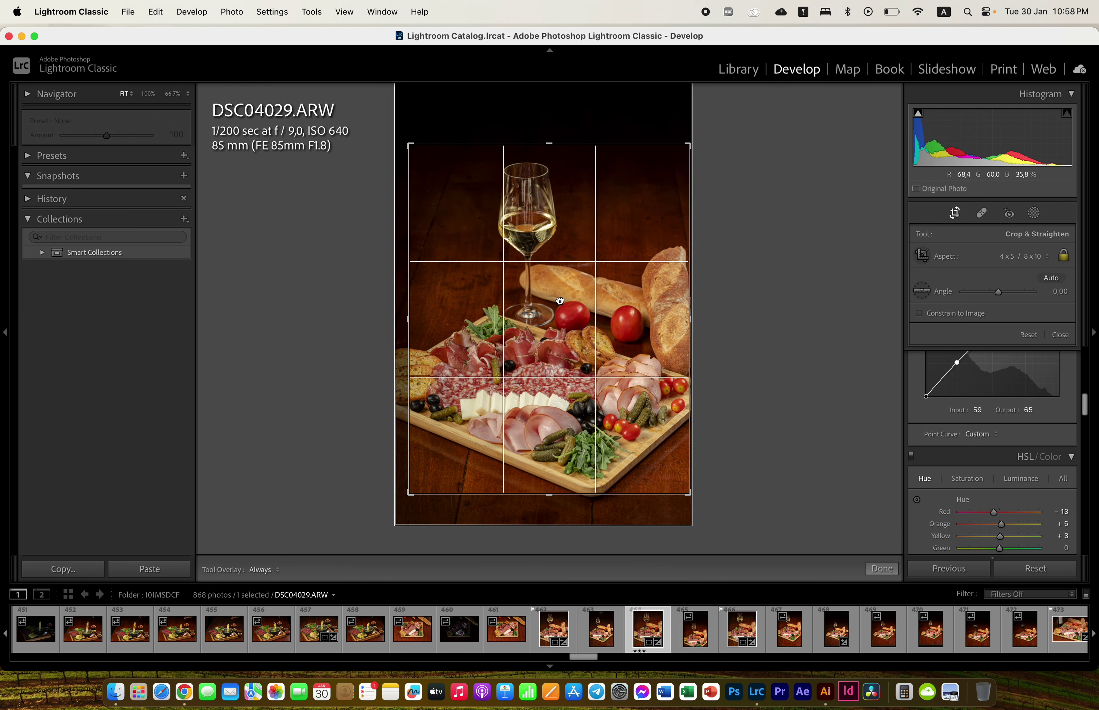
left_click_drag(563, 301, 610, 249)
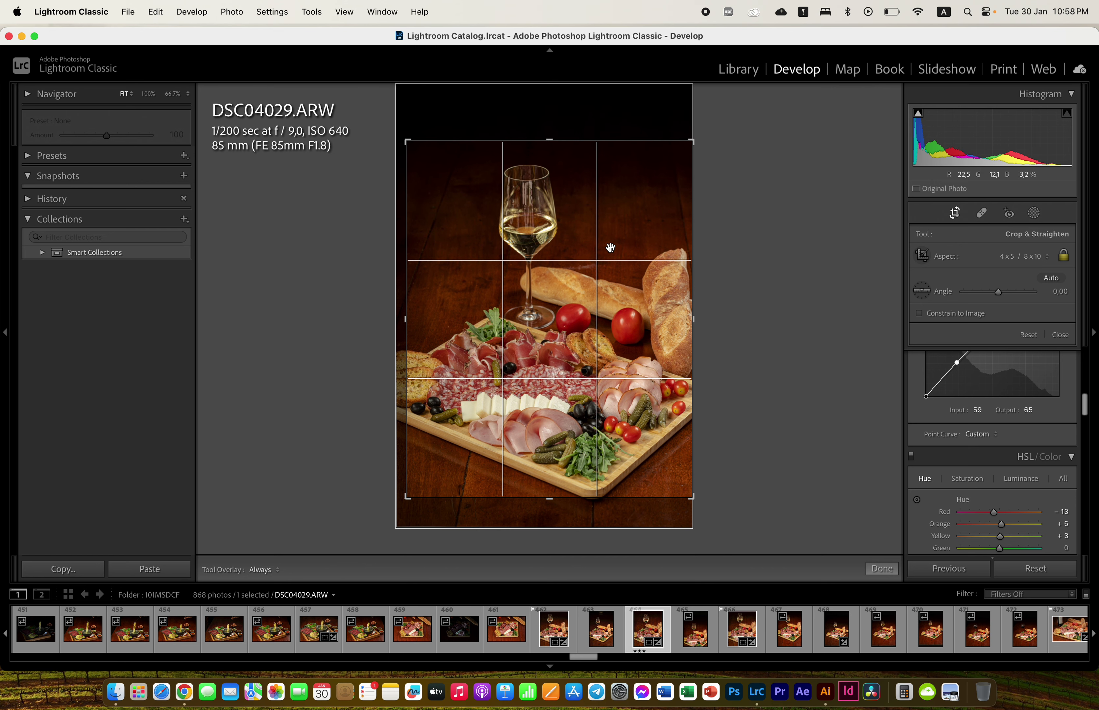
key("Return")
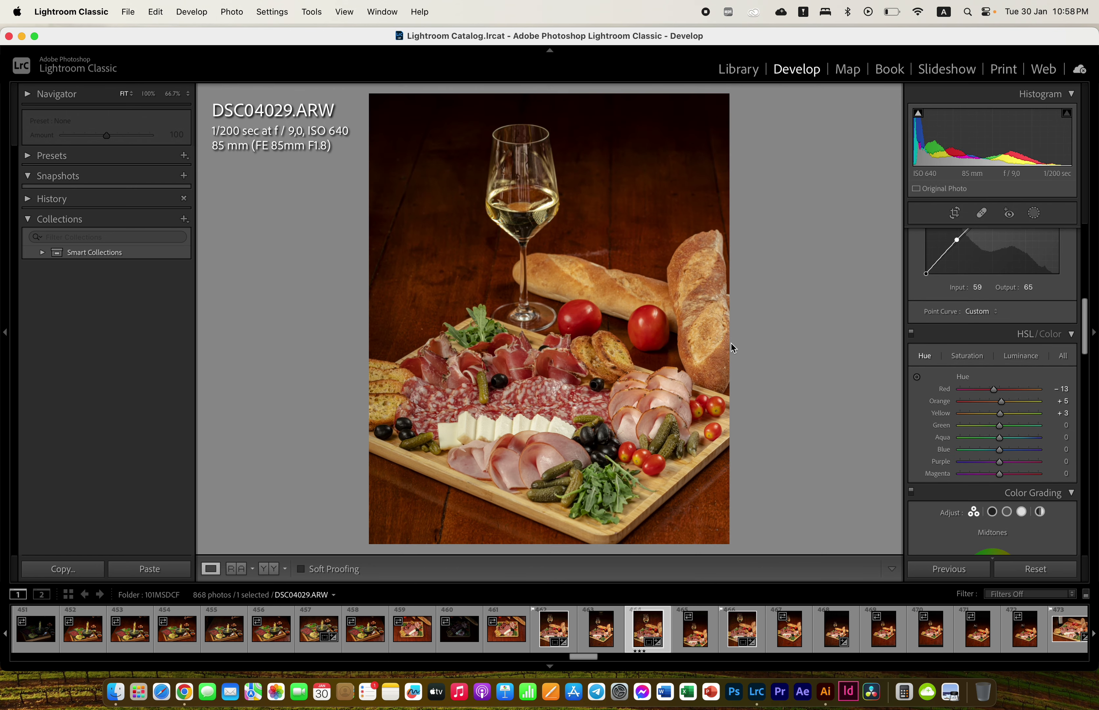